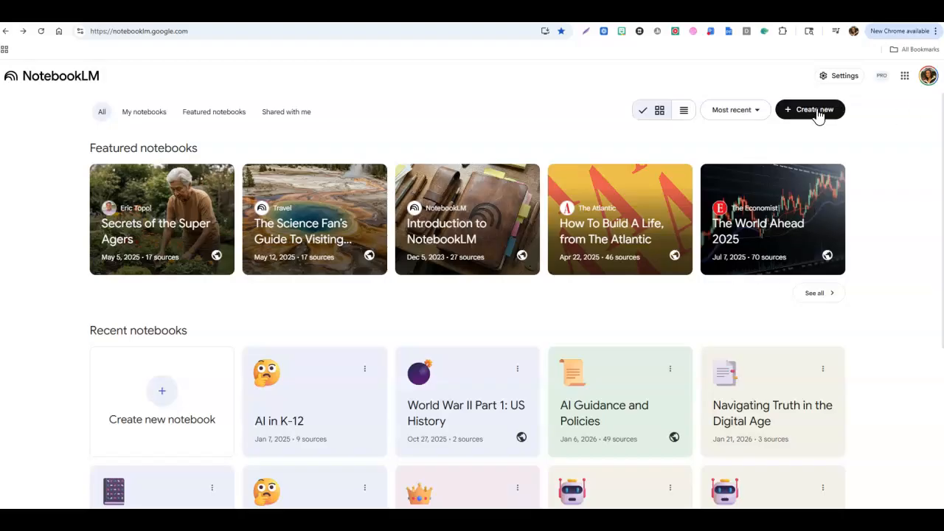
# Start a new notebook from the notebooks home page.
pyautogui.scroll(-2, 343, 363)
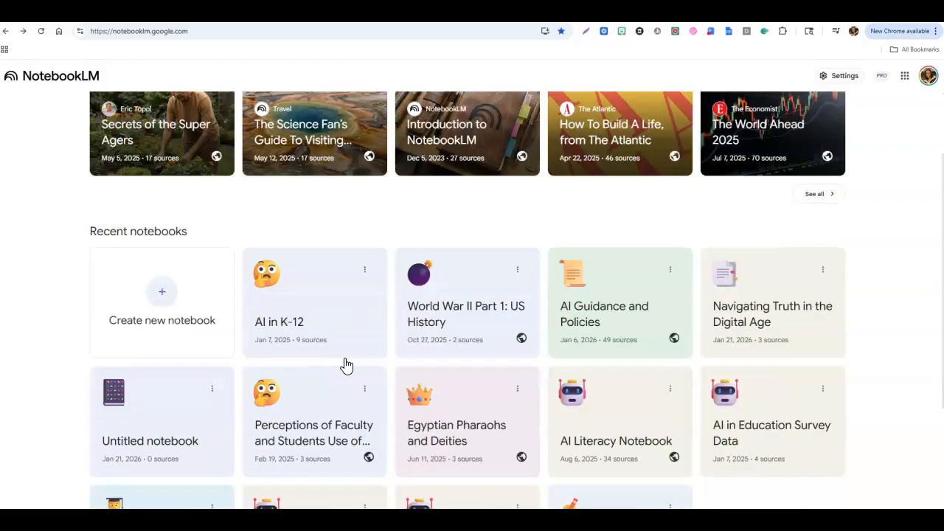
pyautogui.scroll(-2, 575, 369)
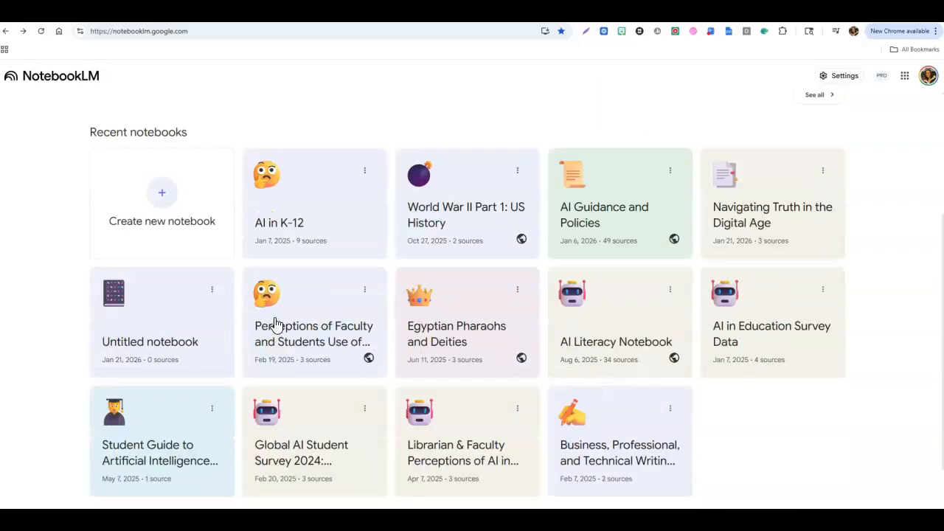
pyautogui.scroll(4, 274, 327)
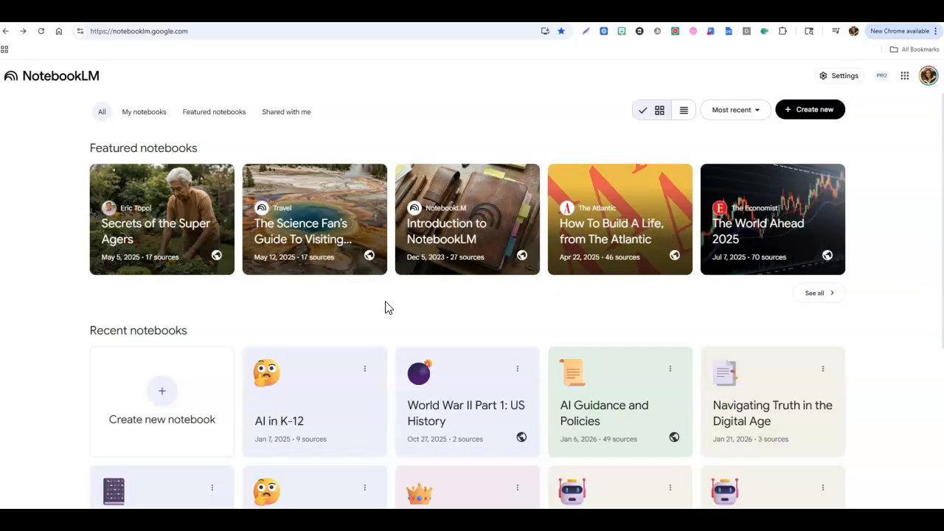
pyautogui.scroll(-1, 351, 307)
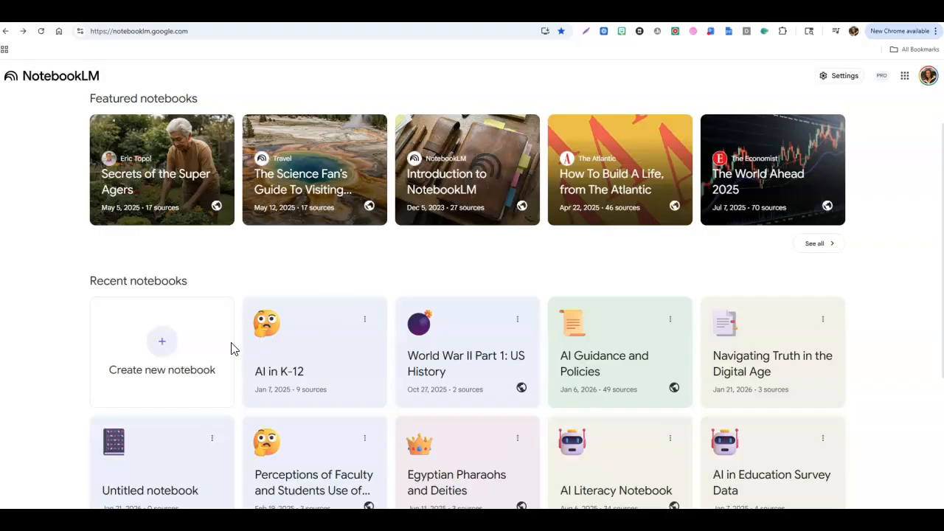
pyautogui.click(169, 357)
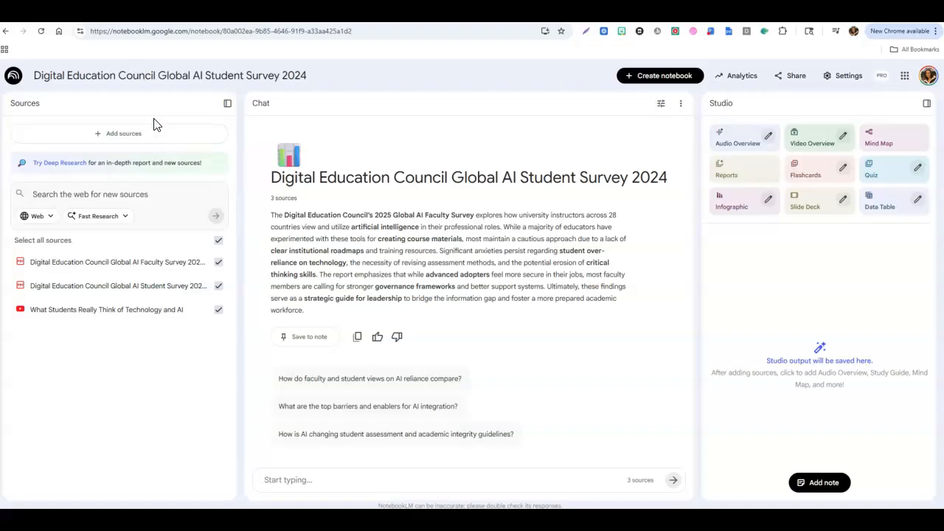
# Rename the notebook to AI Perceptions from Faculty and Students.
pyautogui.click(139, 138)
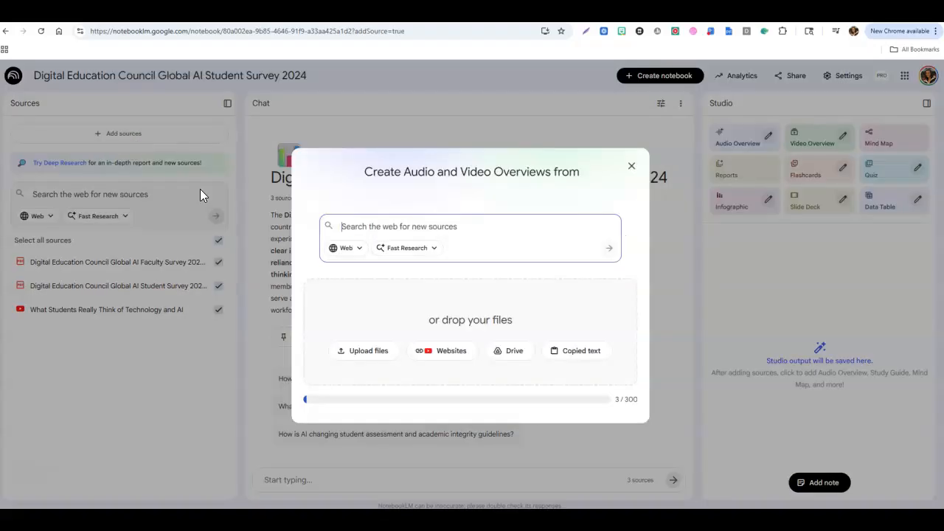
pyautogui.click(633, 166)
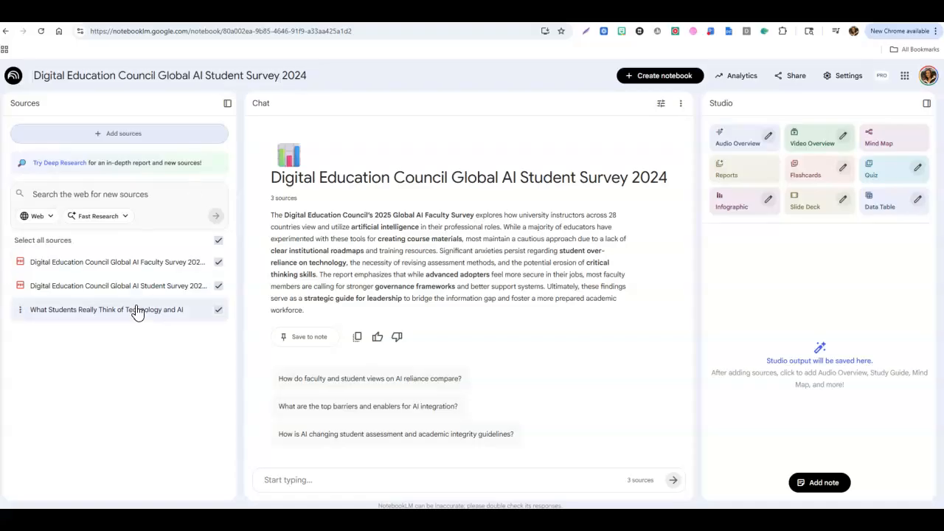
pyautogui.moveTo(34, 74); pyautogui.dragTo(345, 74)
pyautogui.write('AI')
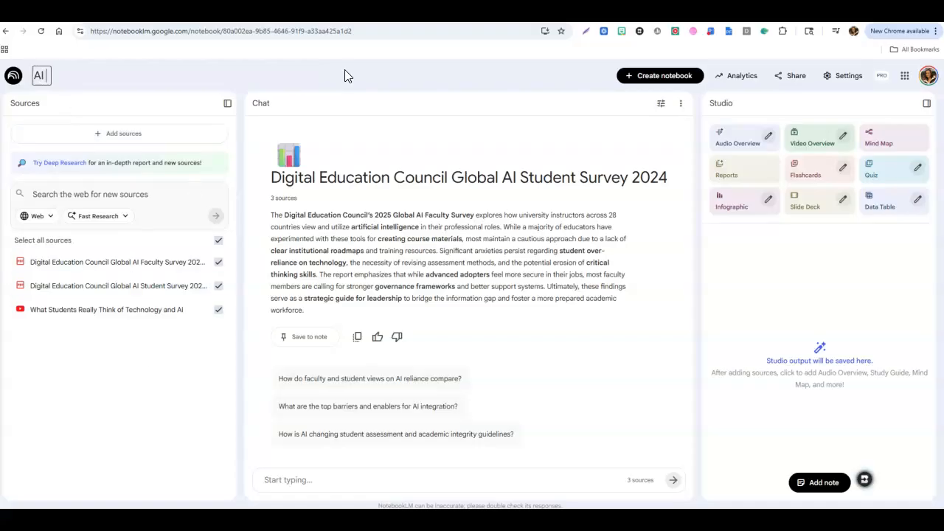
pyautogui.write(' Preceptions')
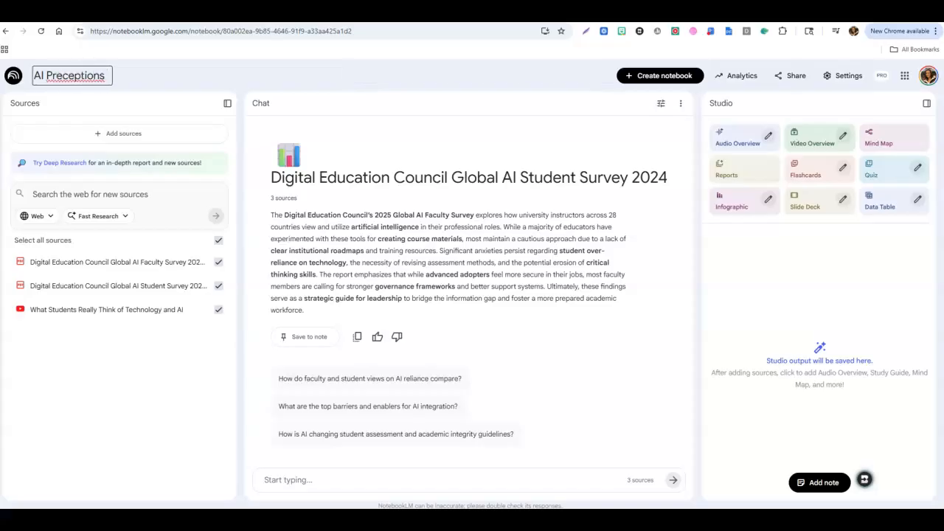
pyautogui.rightClick(93, 74)
pyautogui.click(116, 90)
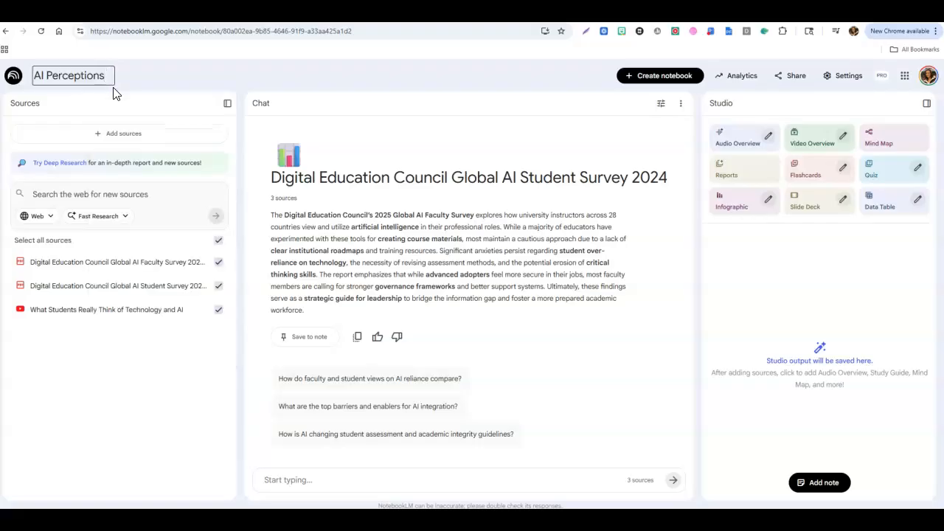
pyautogui.write('from Faculty and Students')
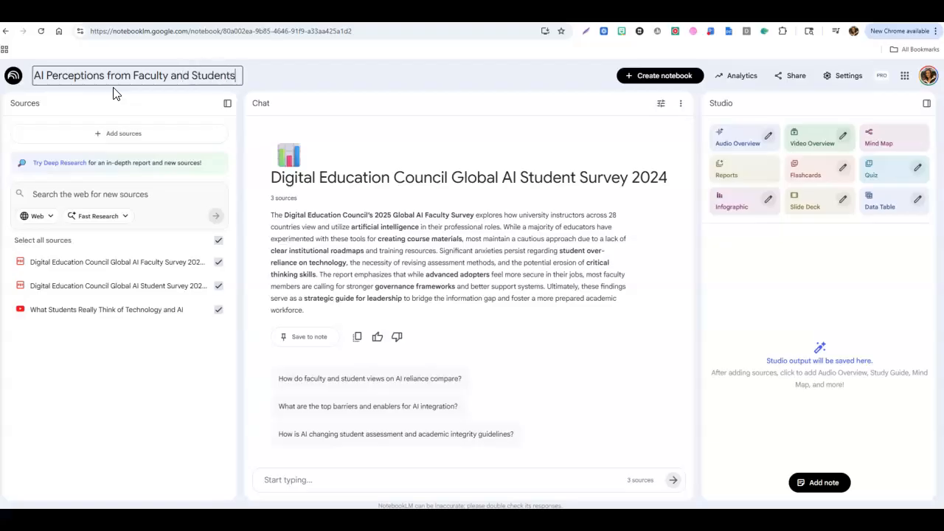
pyautogui.click(351, 196)
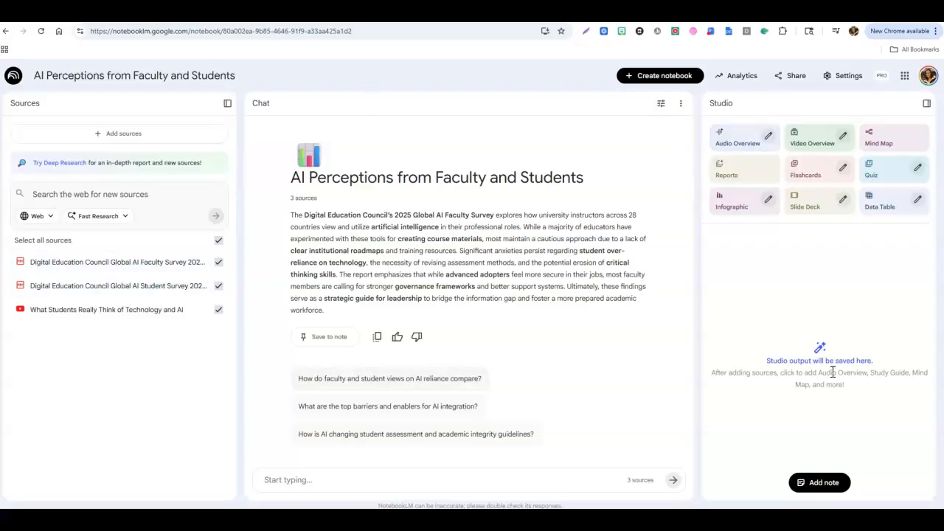
pyautogui.click(218, 308)
pyautogui.click(219, 314)
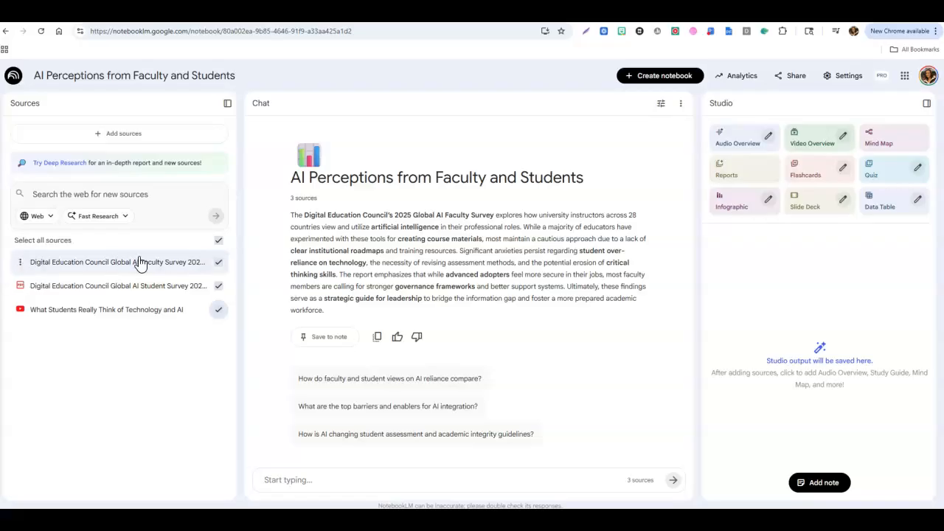
pyautogui.click(20, 263)
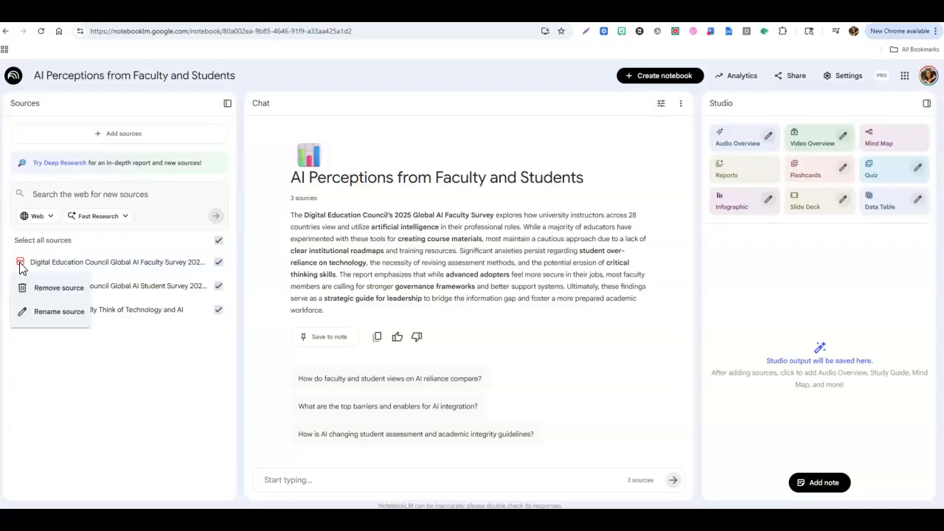
pyautogui.click(118, 377)
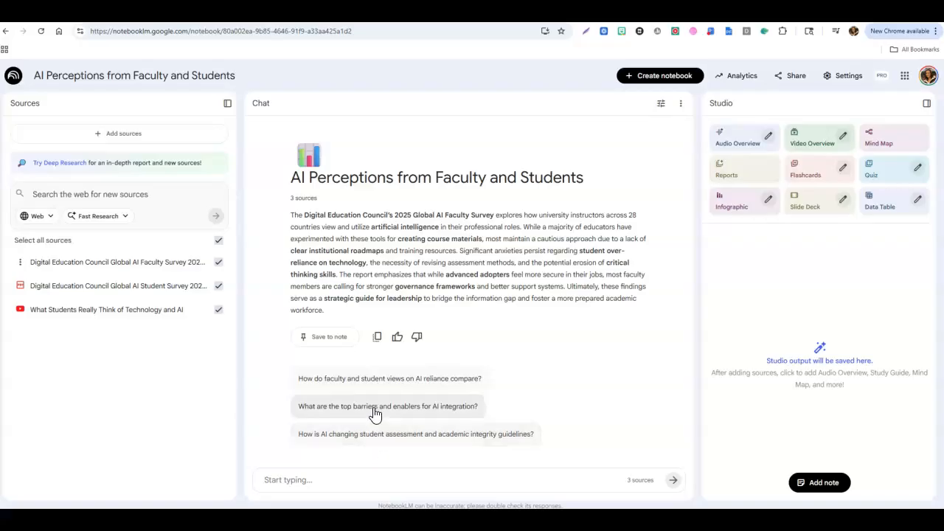
# Ask the suggested question "How do faculty and student views on AI reliance compare?".
pyautogui.click(369, 378)
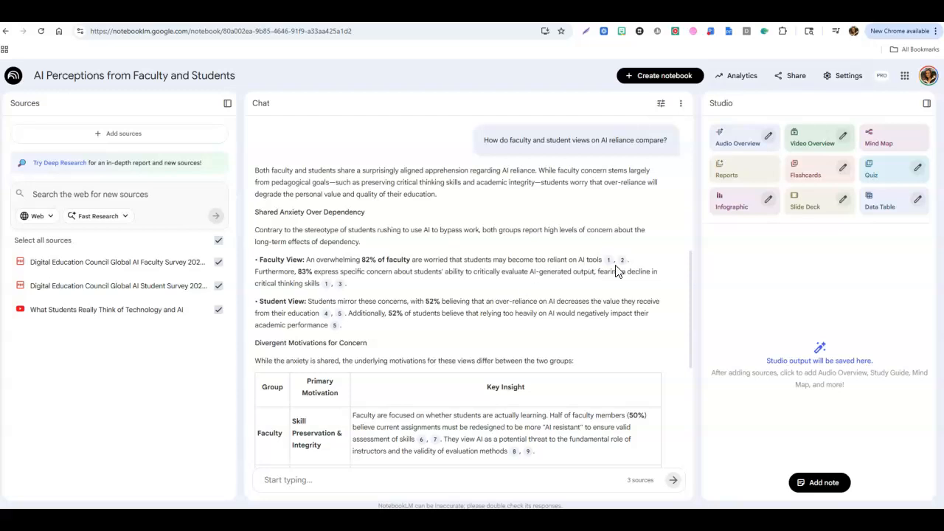
# Open the answer's first citation to view its passage in the faculty survey source.
pyautogui.moveTo(608, 267)
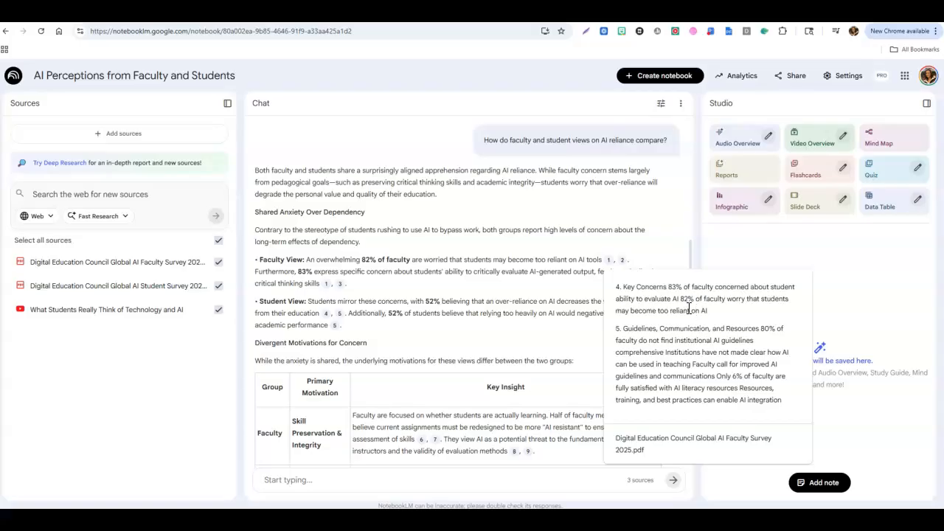
pyautogui.click(609, 264)
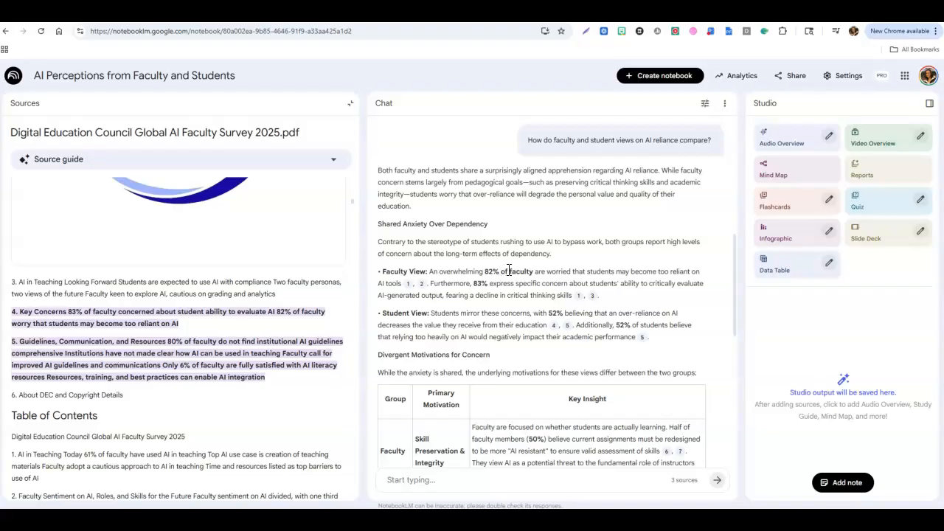
pyautogui.scroll(1, 511, 288)
pyautogui.scroll(-1, 528, 281)
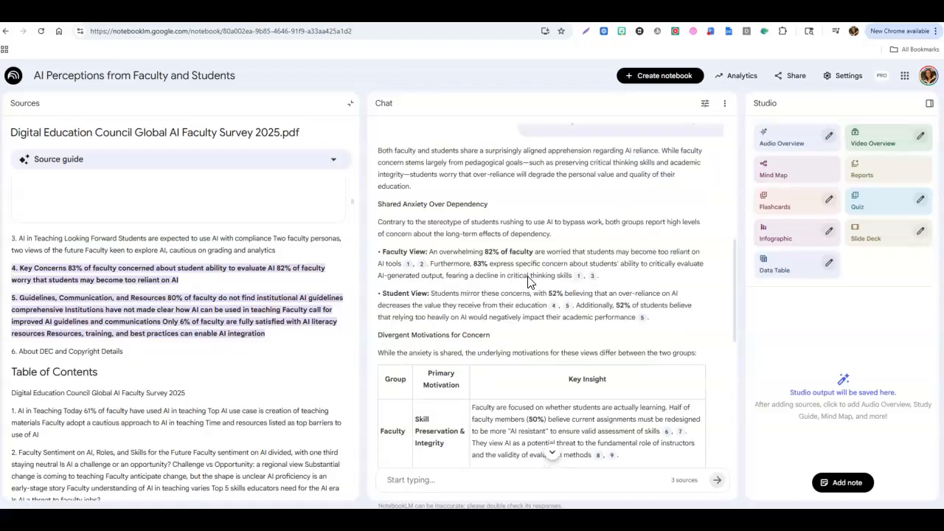
pyautogui.scroll(-2, 528, 281)
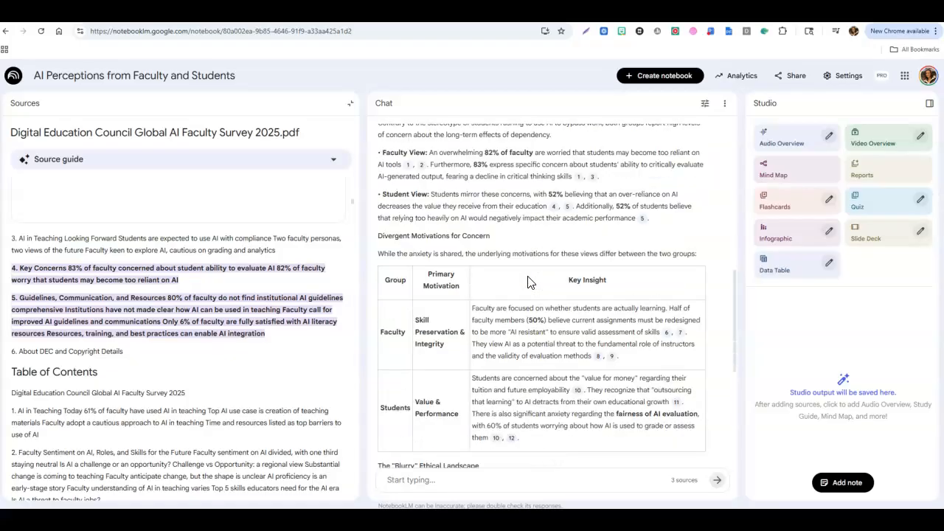
pyautogui.scroll(-1, 528, 281)
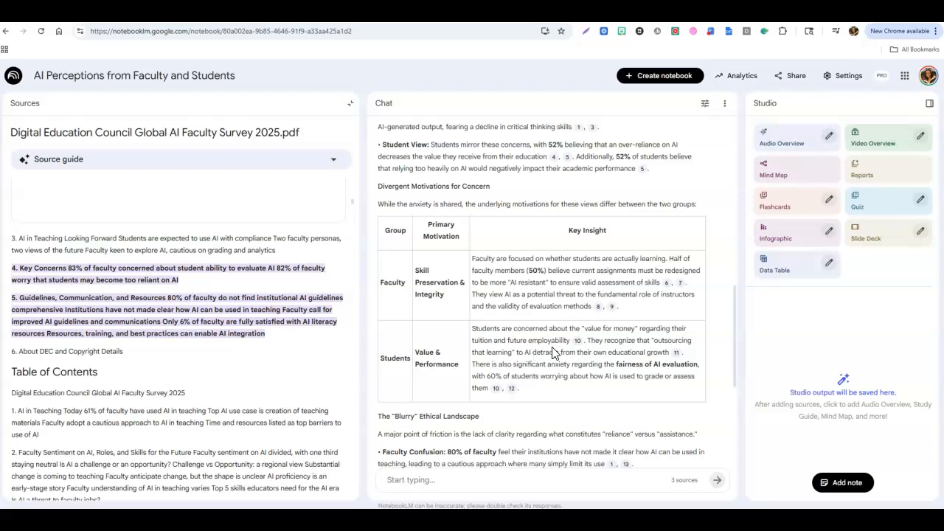
# Open citation 10 in the Students row to view its passage in the student survey source.
pyautogui.moveTo(578, 342)
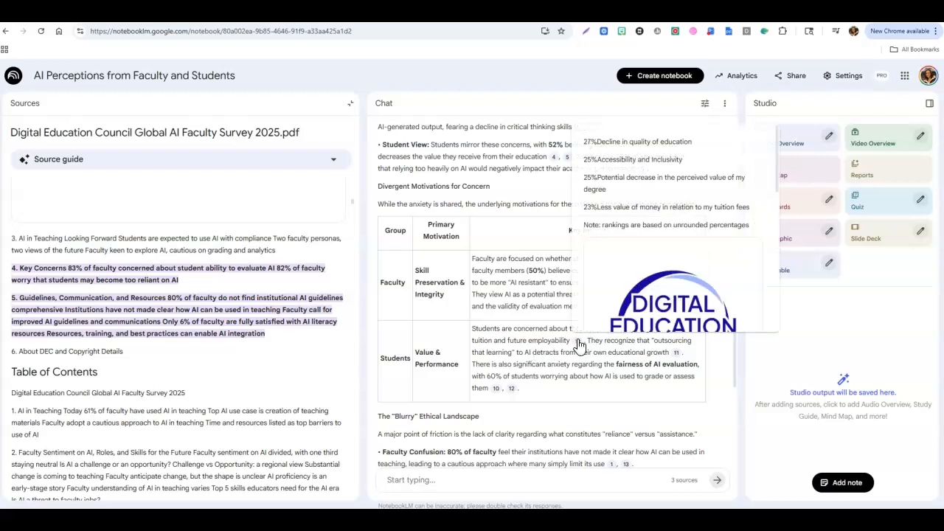
pyautogui.click(578, 342)
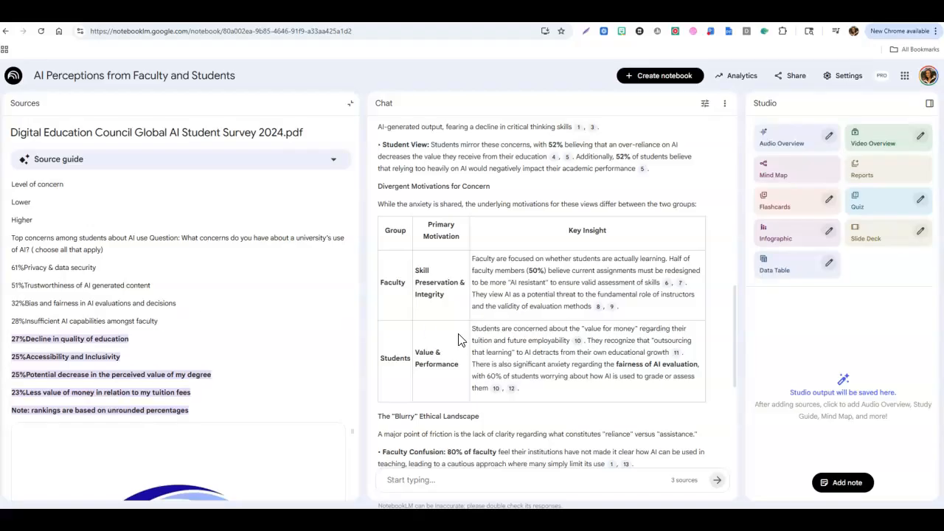
pyautogui.scroll(-1, 458, 339)
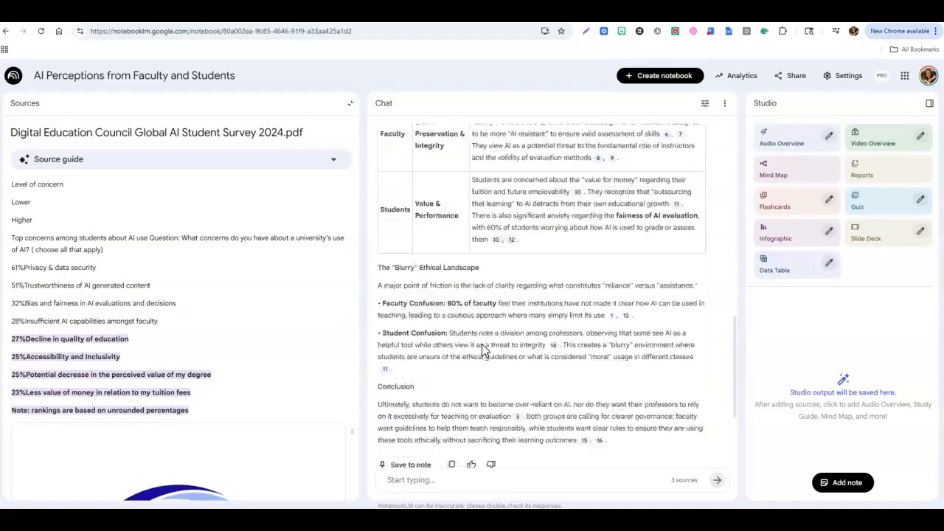
pyautogui.scroll(-1, 481, 344)
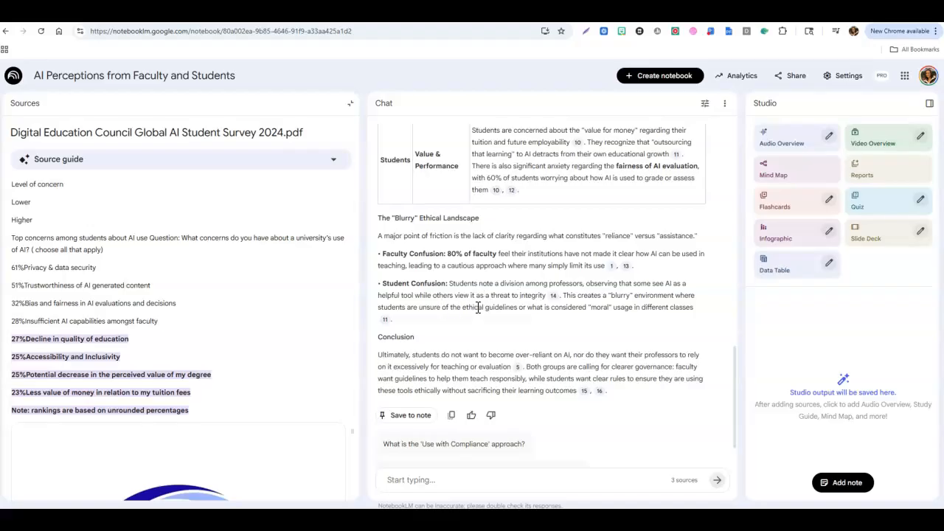
# Open citation 14 to read its passage in the video transcript source, then close the source view.
pyautogui.moveTo(553, 296)
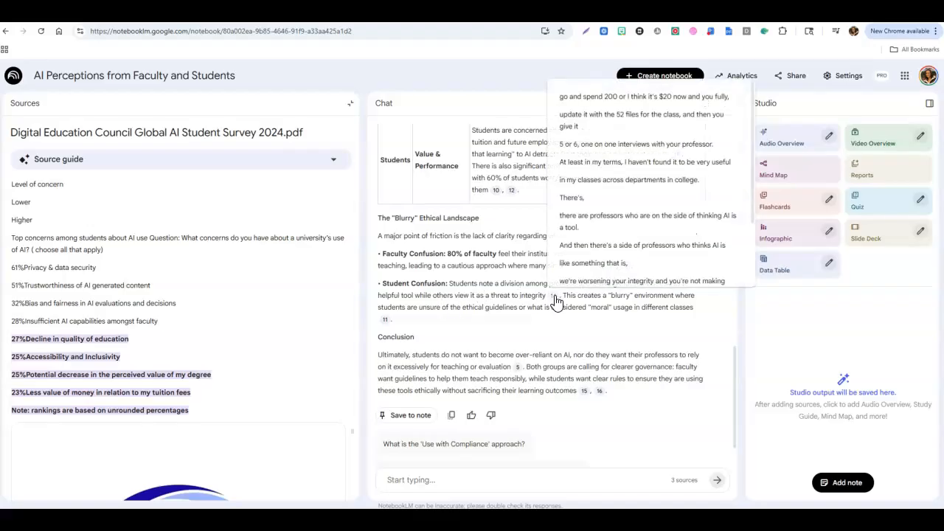
pyautogui.click(554, 295)
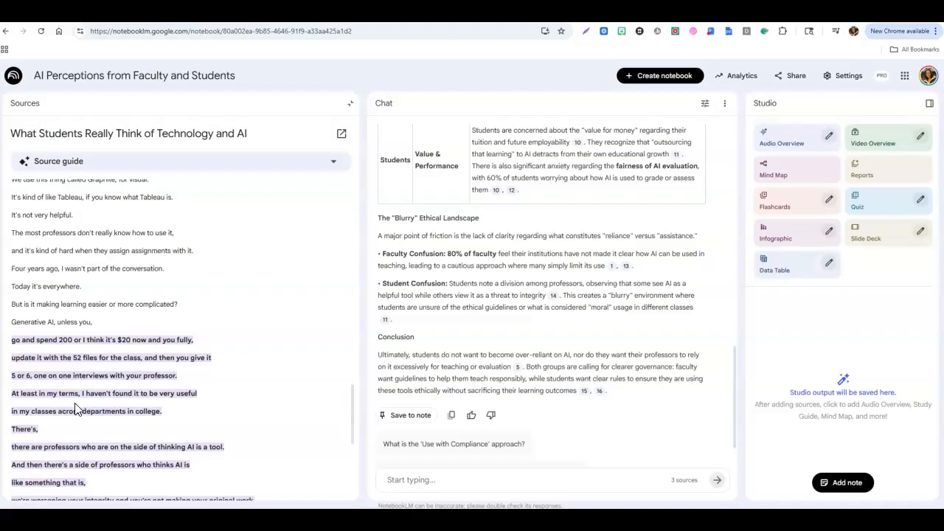
pyautogui.scroll(-3, 102, 328)
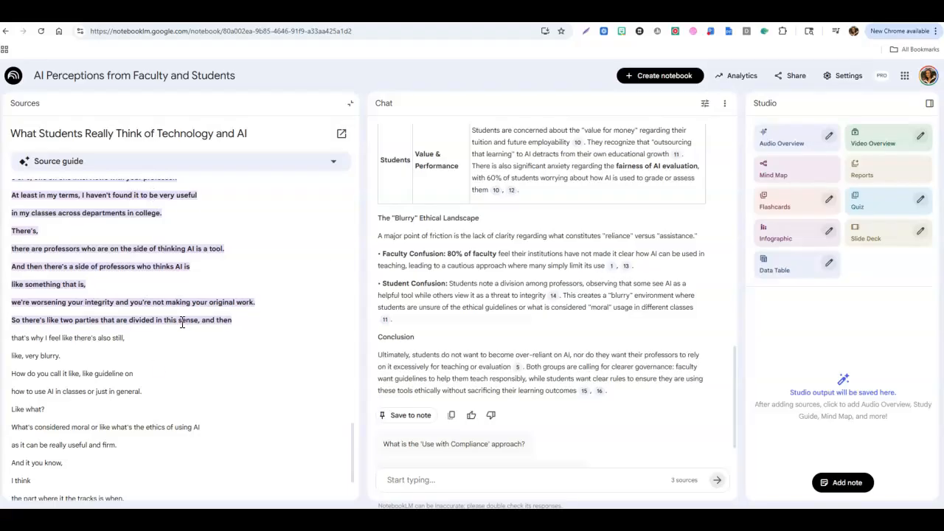
pyautogui.scroll(10, 511, 373)
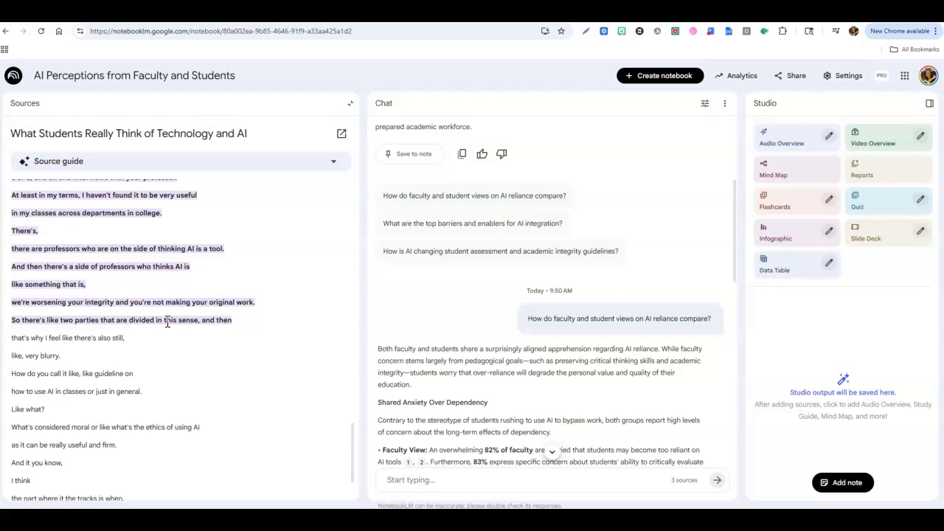
pyautogui.scroll(2, 167, 322)
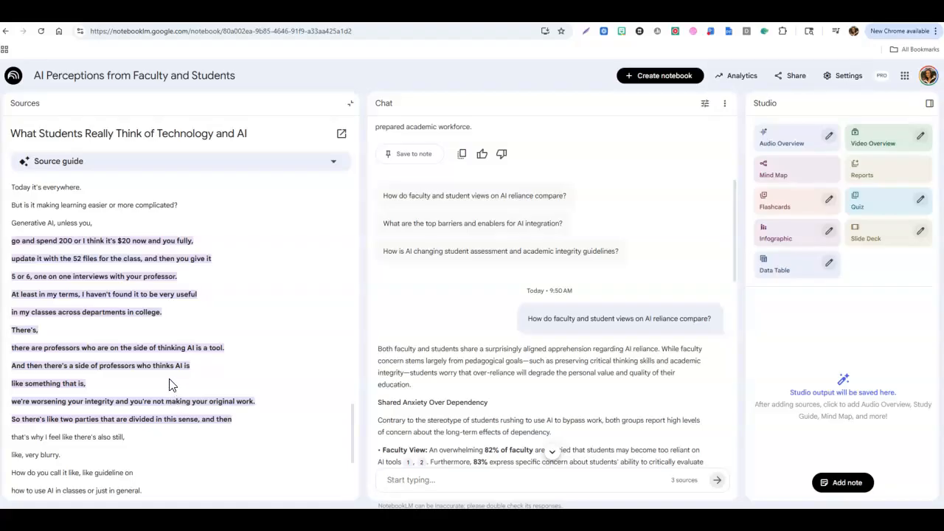
pyautogui.scroll(2, 164, 368)
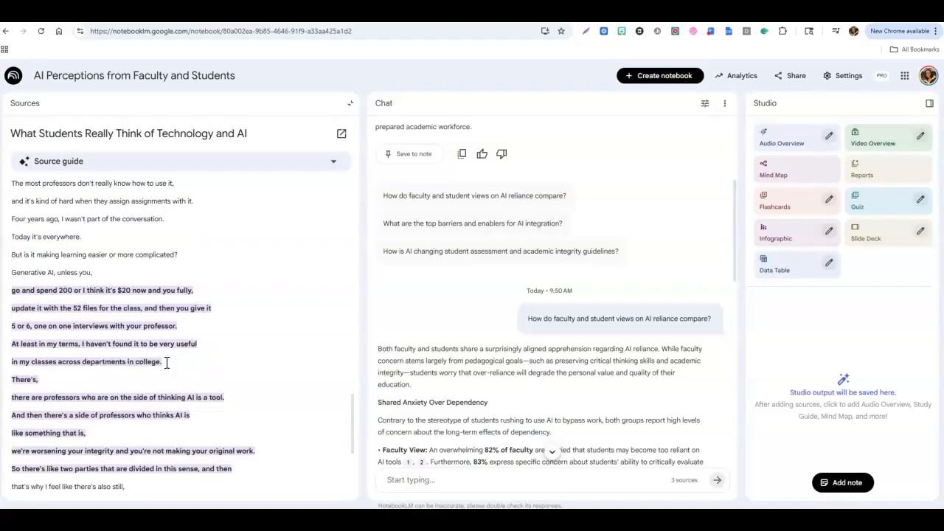
pyautogui.scroll(-1, 144, 310)
pyautogui.click(351, 107)
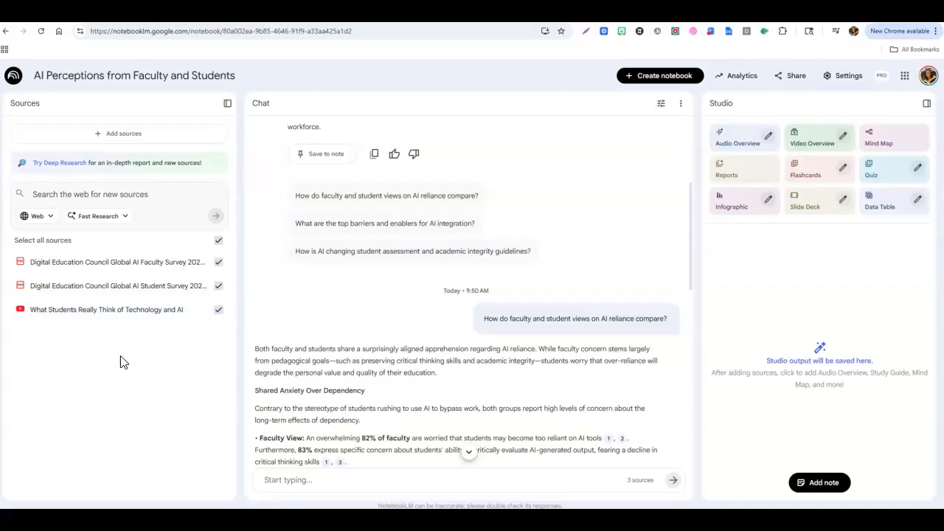
# Scroll through the chat answer down to its conclusion and follow-up suggestions.
pyautogui.click(130, 137)
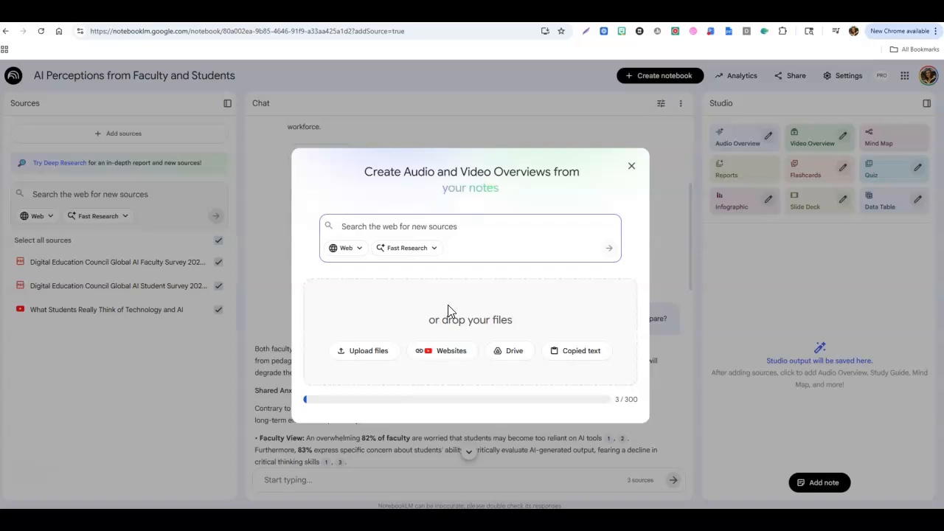
pyautogui.click(632, 167)
pyautogui.scroll(-2, 517, 296)
pyautogui.scroll(2, 513, 294)
pyautogui.scroll(-6, 487, 266)
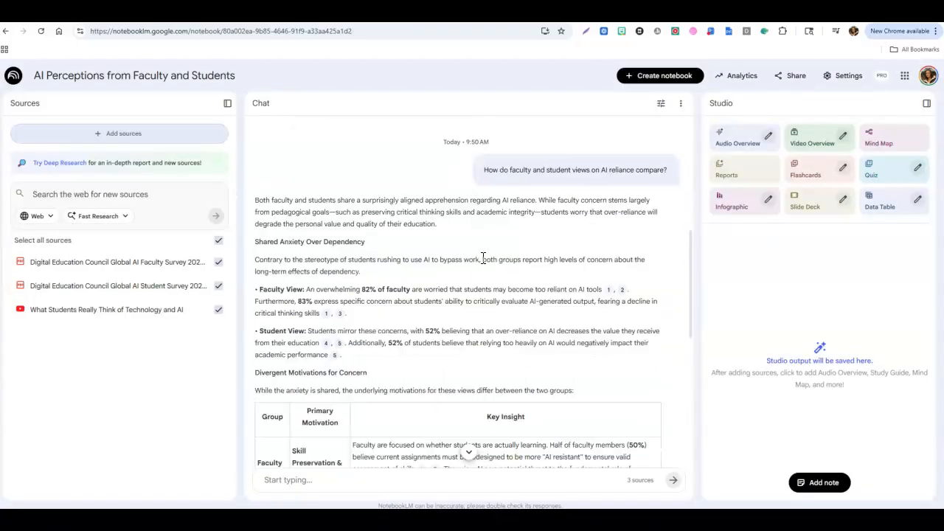
pyautogui.scroll(-2, 479, 265)
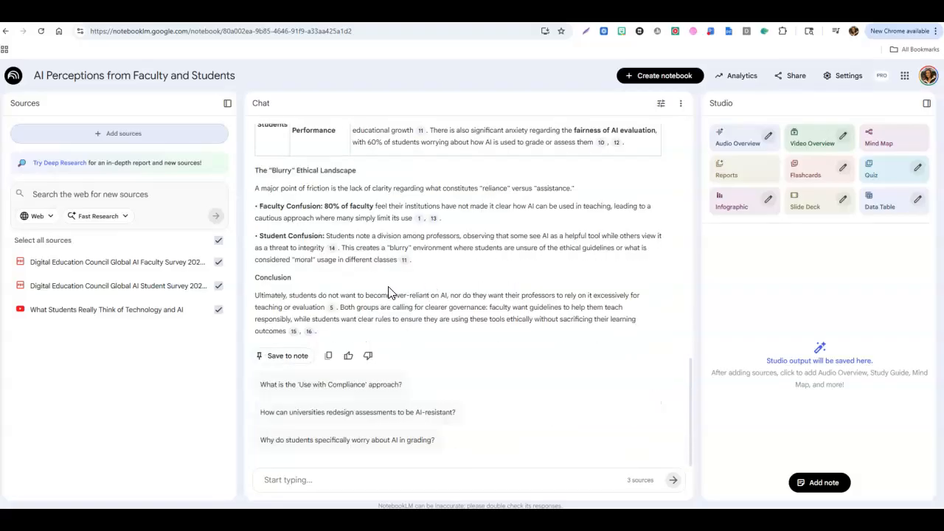
# Save the chat answer comparing faculty and student views on AI reliance as a note.
pyautogui.scroll(10, 388, 294)
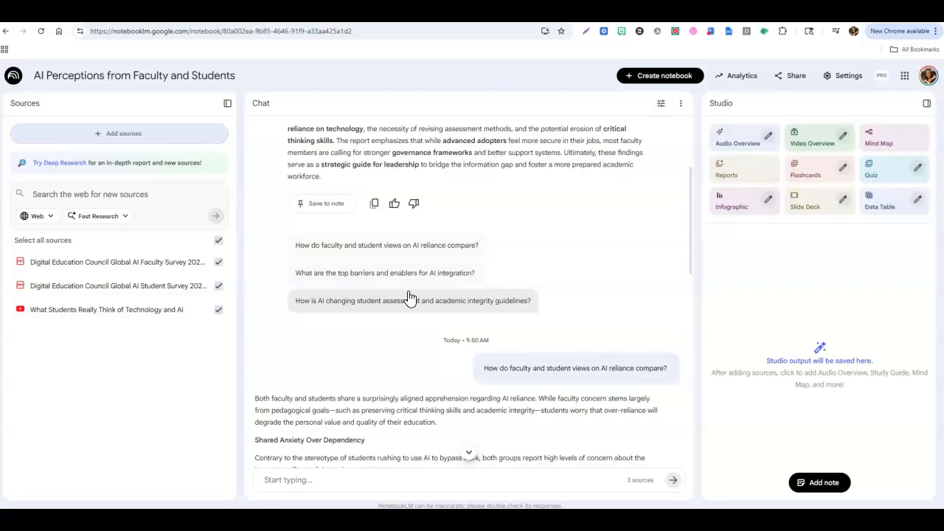
pyautogui.scroll(-5, 409, 298)
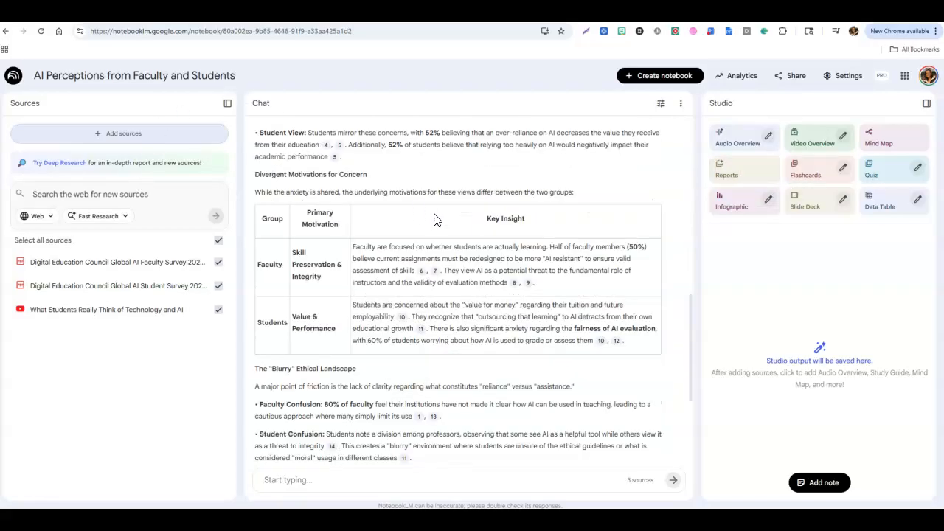
pyautogui.scroll(-1, 372, 337)
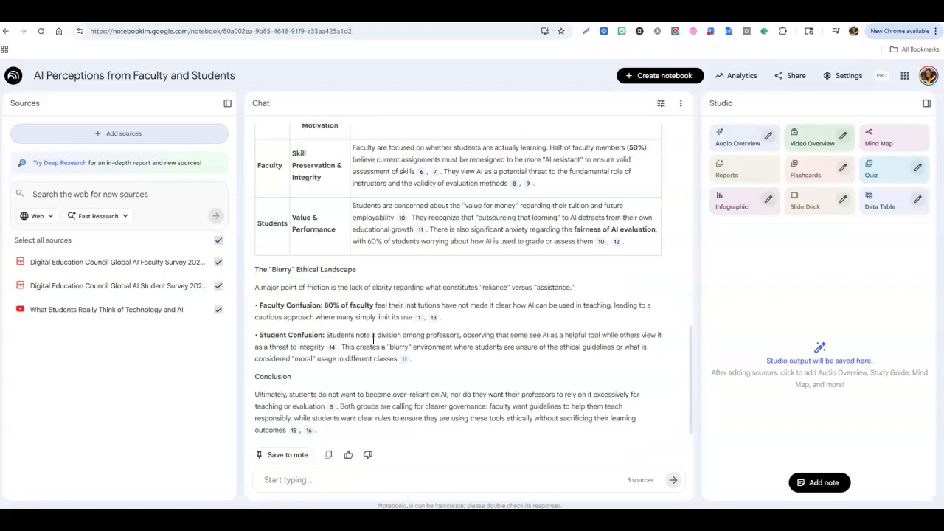
pyautogui.scroll(-1, 373, 338)
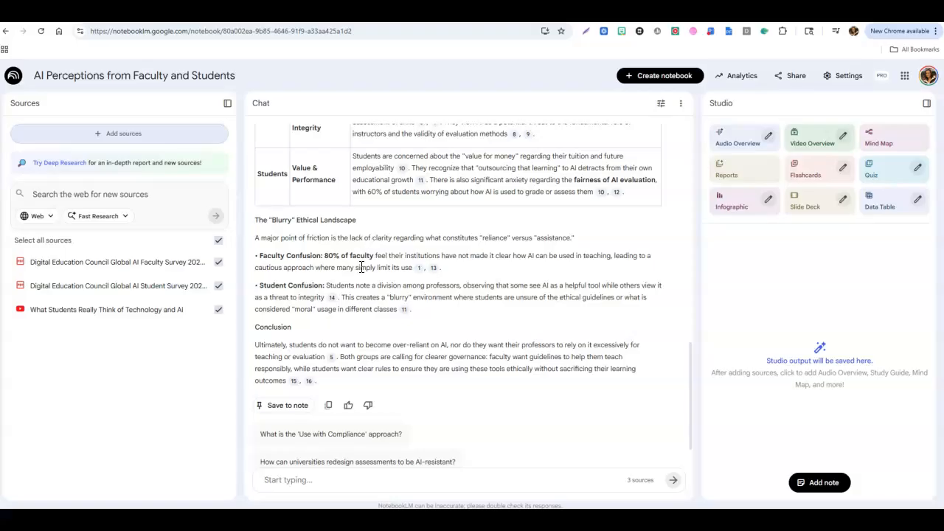
pyautogui.click(290, 408)
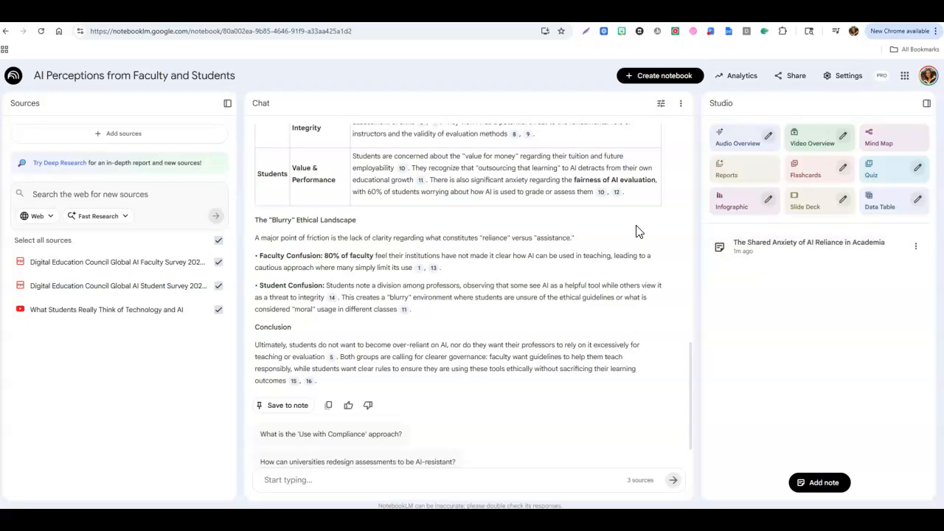
# Open the saved note to read through its contents, then close the note view.
pyautogui.click(774, 251)
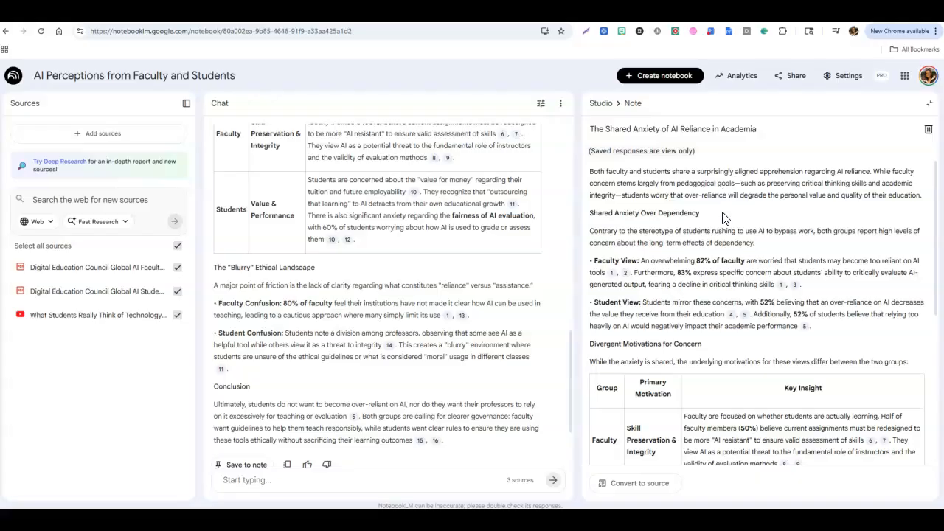
pyautogui.scroll(-4, 725, 218)
pyautogui.scroll(4, 727, 214)
pyautogui.click(930, 104)
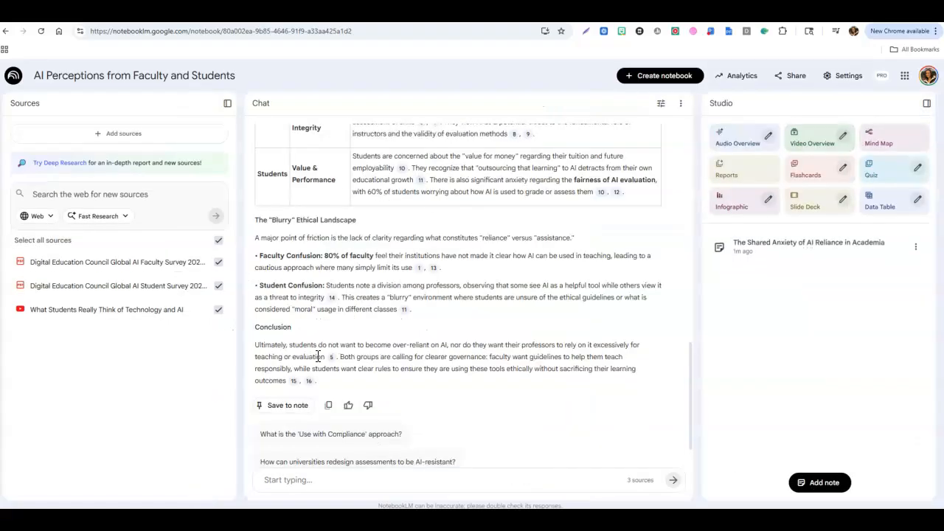
# Generate flashcards and a quiz from the notebook's sources in the studio.
pyautogui.scroll(2, 512, 336)
pyautogui.scroll(15, 512, 336)
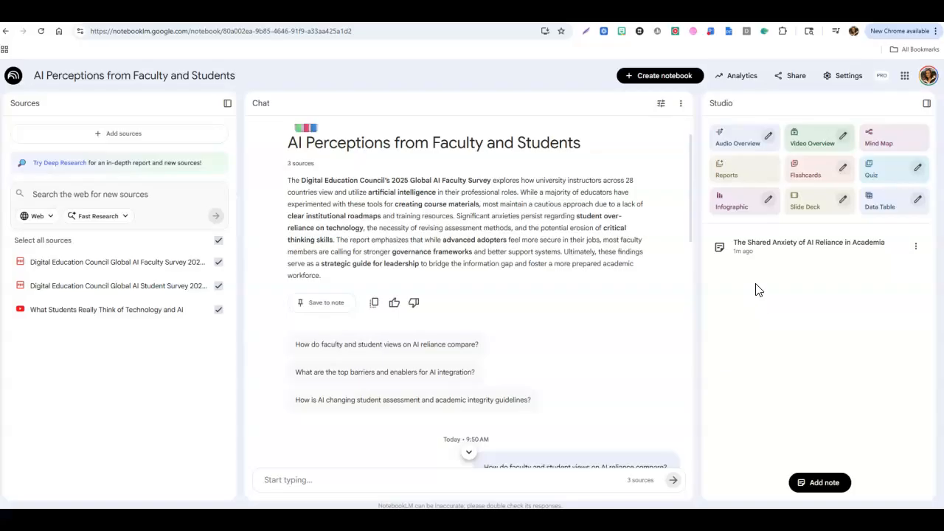
pyautogui.click(811, 174)
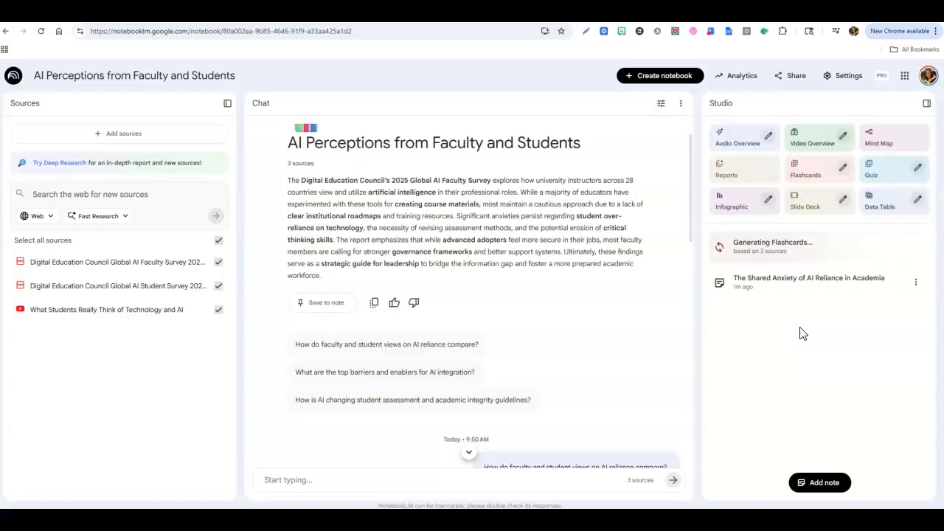
pyautogui.click(886, 177)
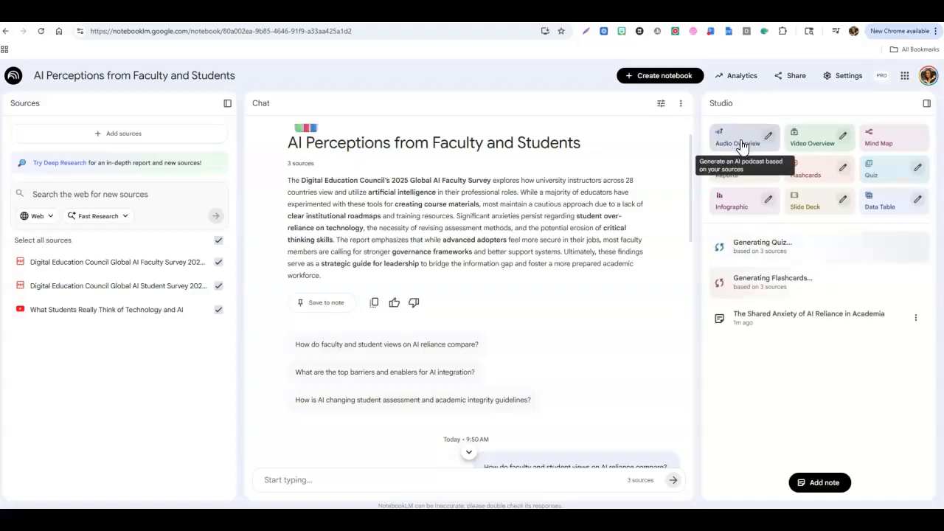
# Generate a Deep Dive audio overview in English at default length.
pyautogui.click(769, 139)
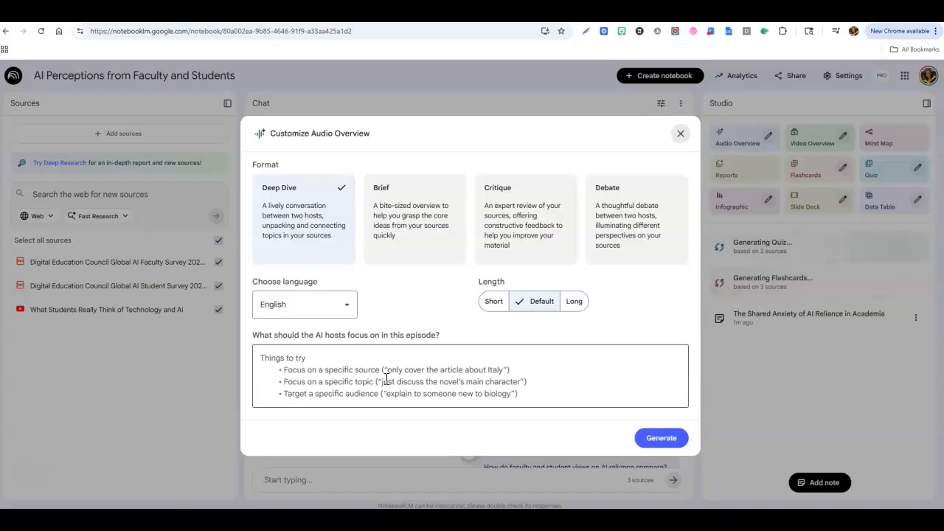
pyautogui.click(658, 439)
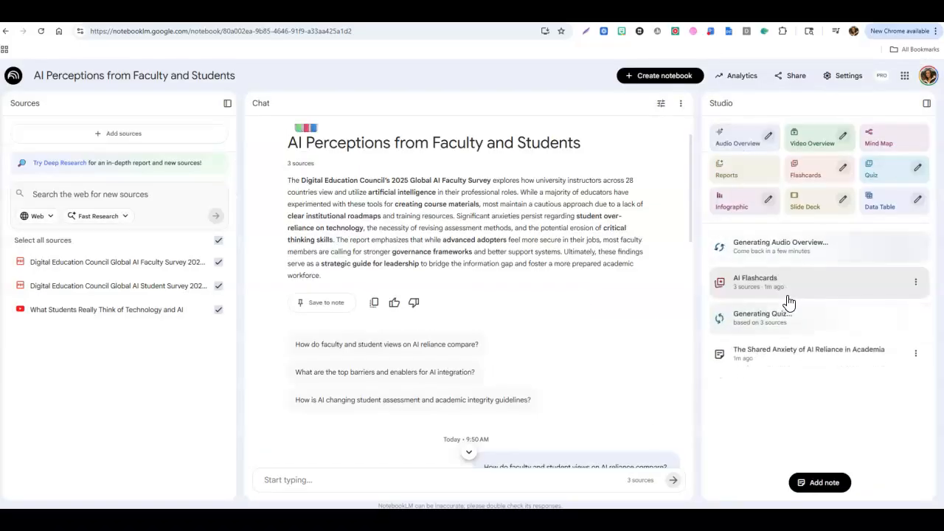
# Generate a slide deck and a Study Guide report from the sources.
pyautogui.click(812, 201)
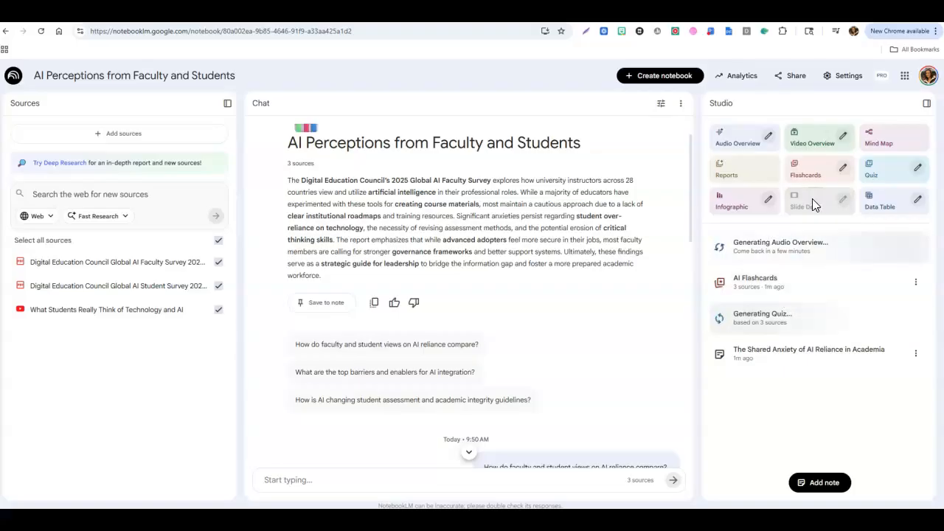
pyautogui.click(747, 174)
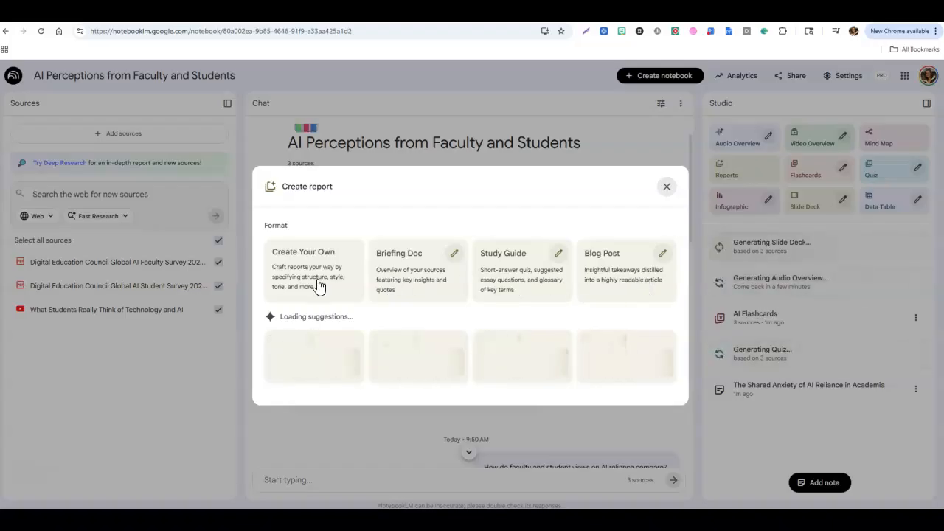
pyautogui.click(529, 271)
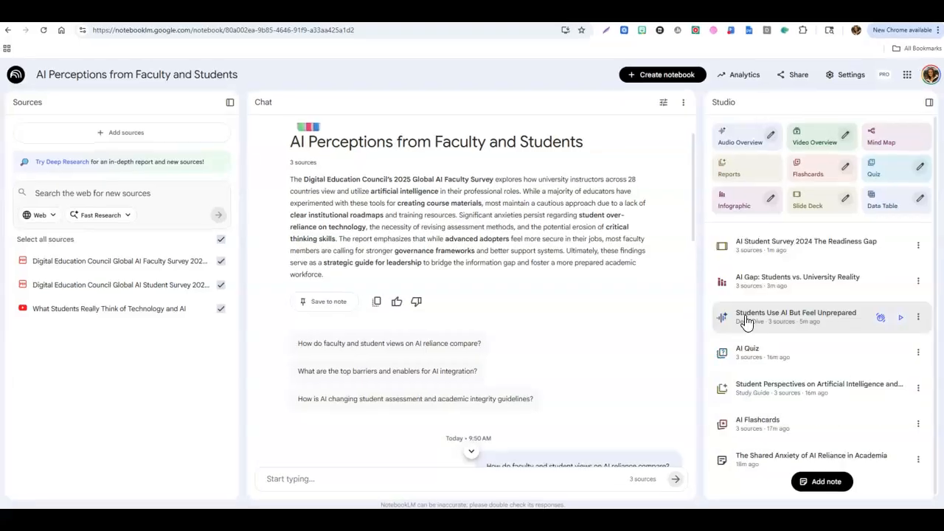
pyautogui.scroll(-1, 779, 295)
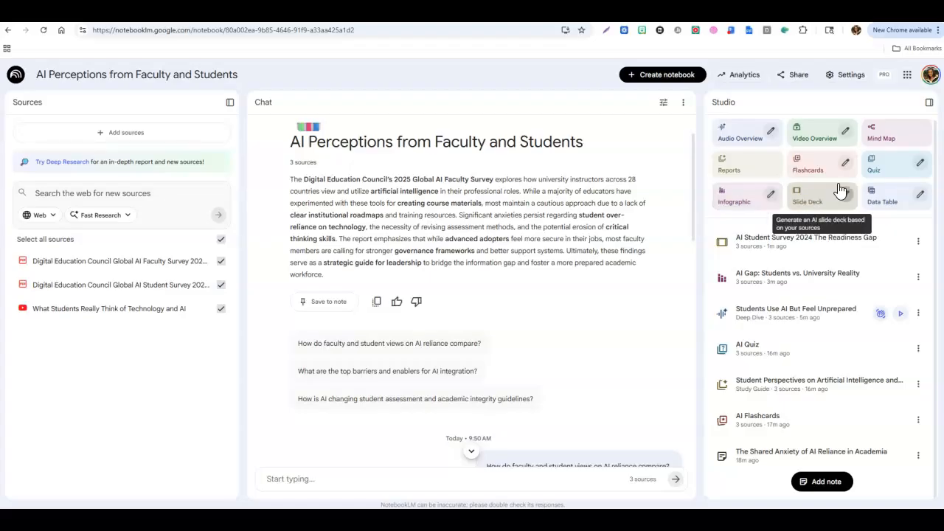
pyautogui.click(771, 194)
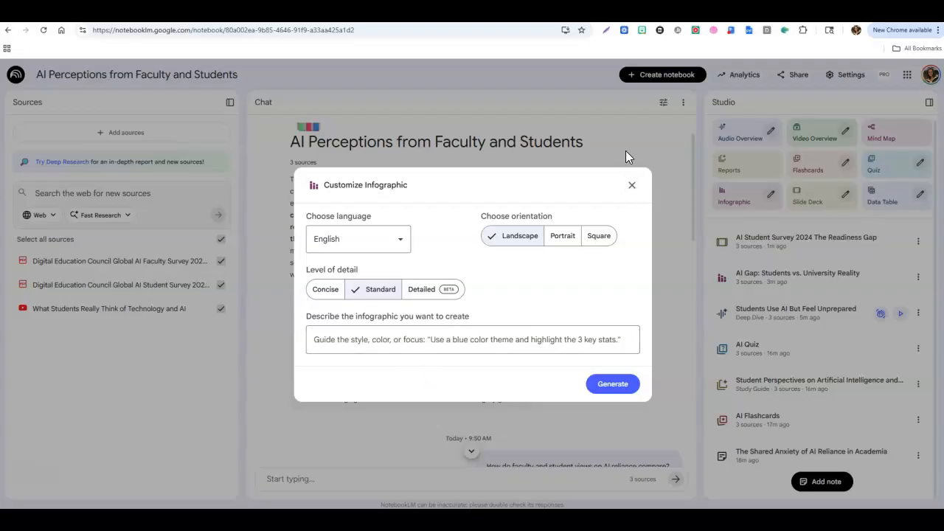
pyautogui.click(631, 186)
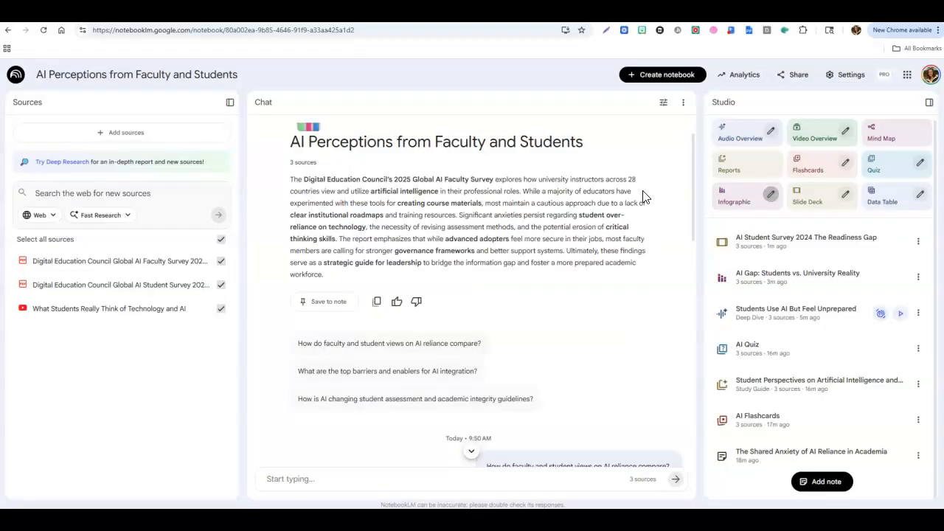
# Open the AI Student Survey 2024 slide deck and scroll through its slides.
pyautogui.click(760, 253)
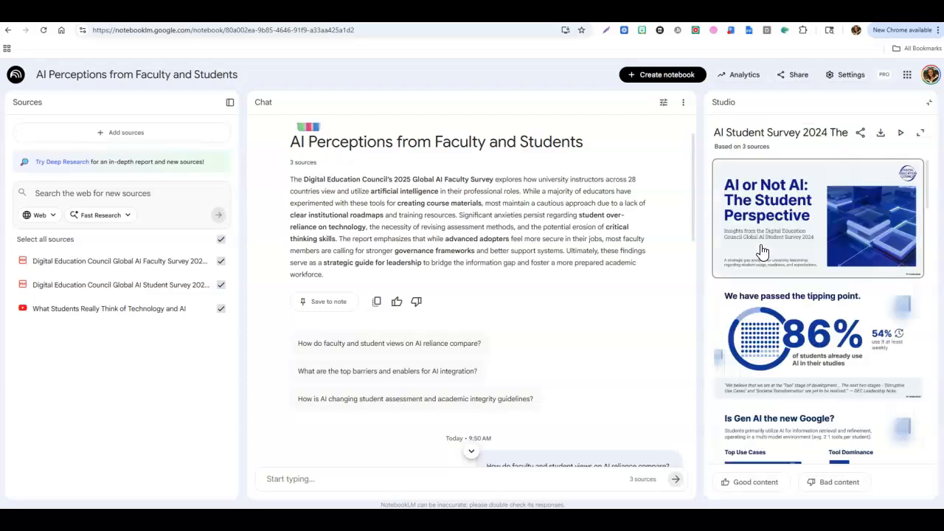
pyautogui.scroll(-1, 829, 309)
pyautogui.scroll(-4, 828, 310)
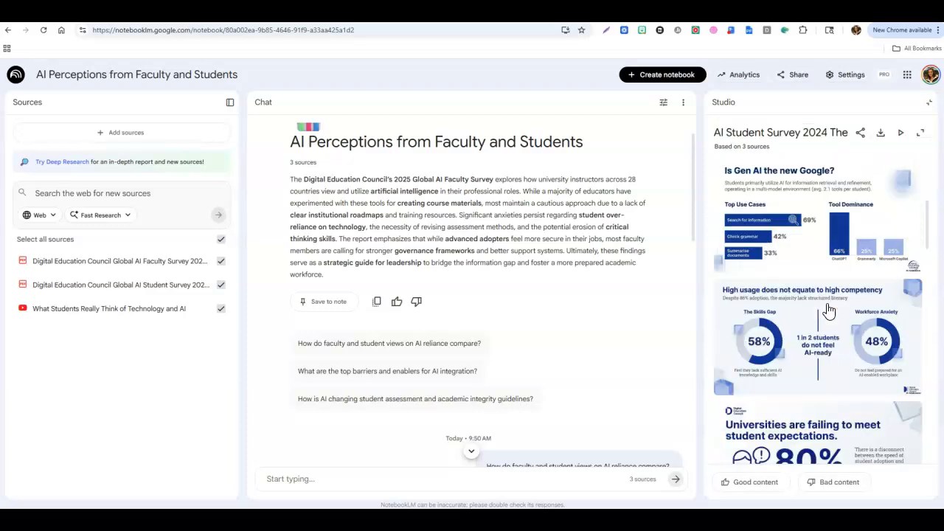
pyautogui.scroll(-2, 832, 309)
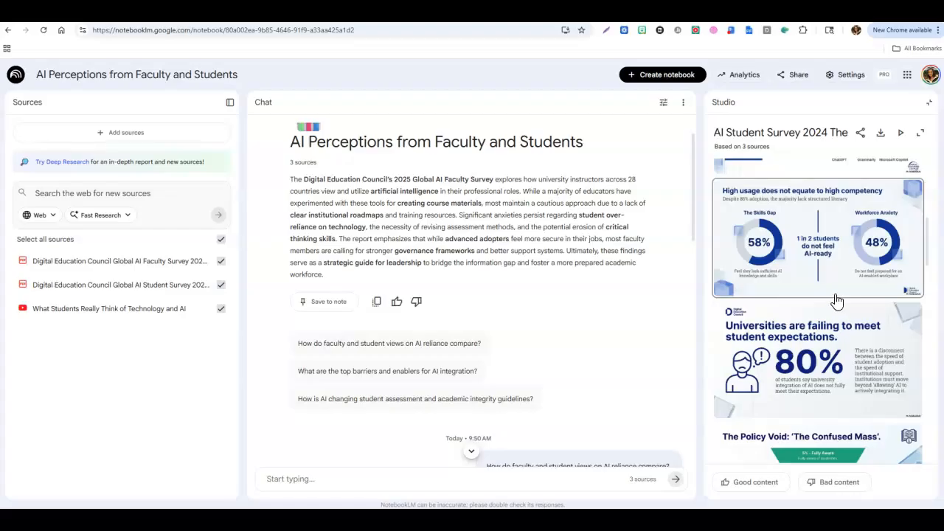
pyautogui.scroll(-2, 836, 299)
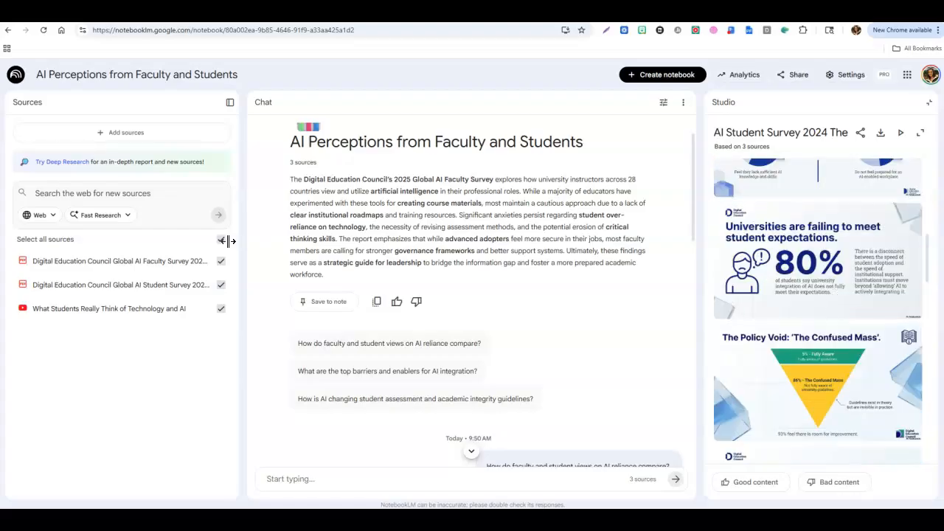
pyautogui.scroll(-10, 855, 394)
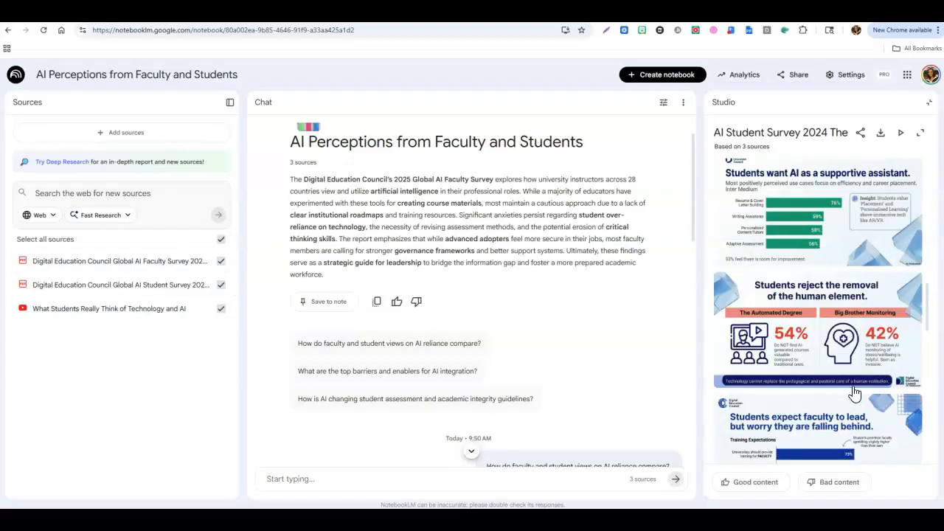
pyautogui.scroll(-7, 855, 394)
pyautogui.scroll(13, 866, 384)
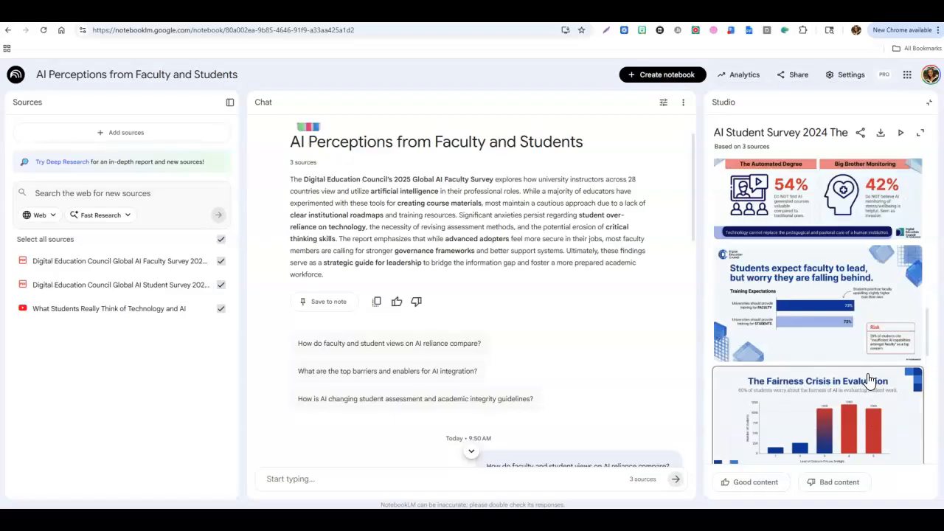
# Present the slide deck full screen, then exit and return to the studio list.
pyautogui.click(901, 134)
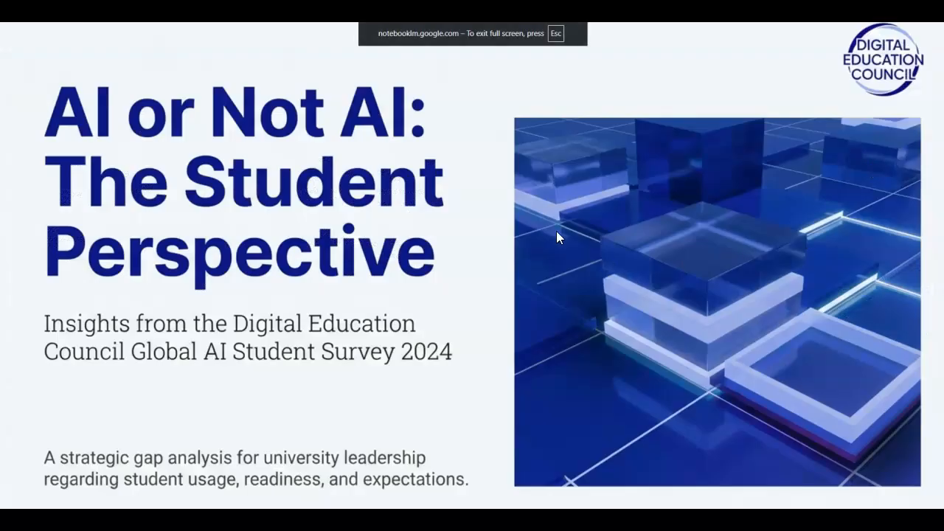
pyautogui.press('Escape')
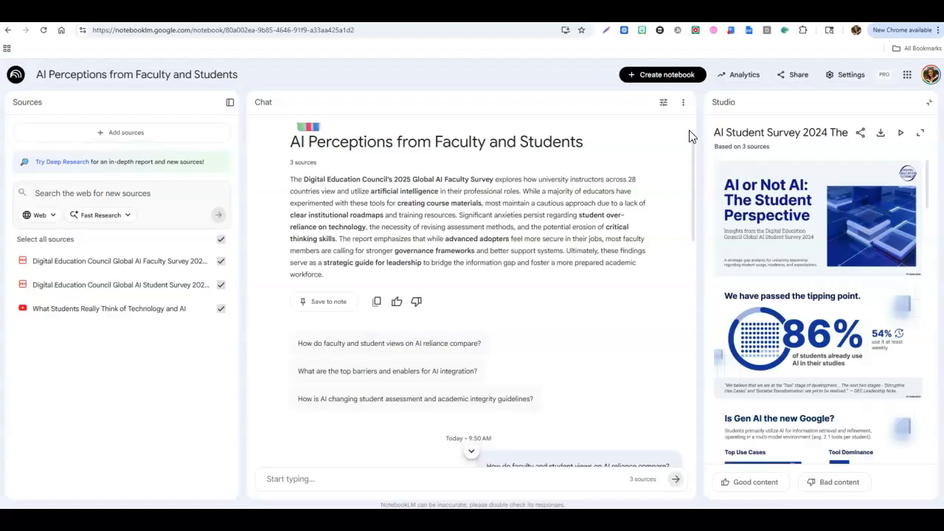
pyautogui.click(729, 105)
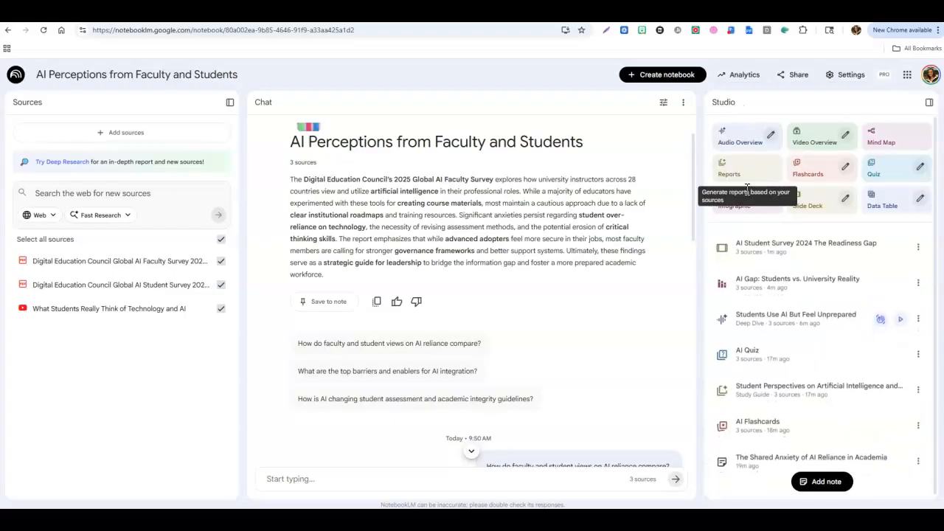
# Open the AI Gap: Students vs. University Reality infographic, then close the viewer.
pyautogui.click(749, 282)
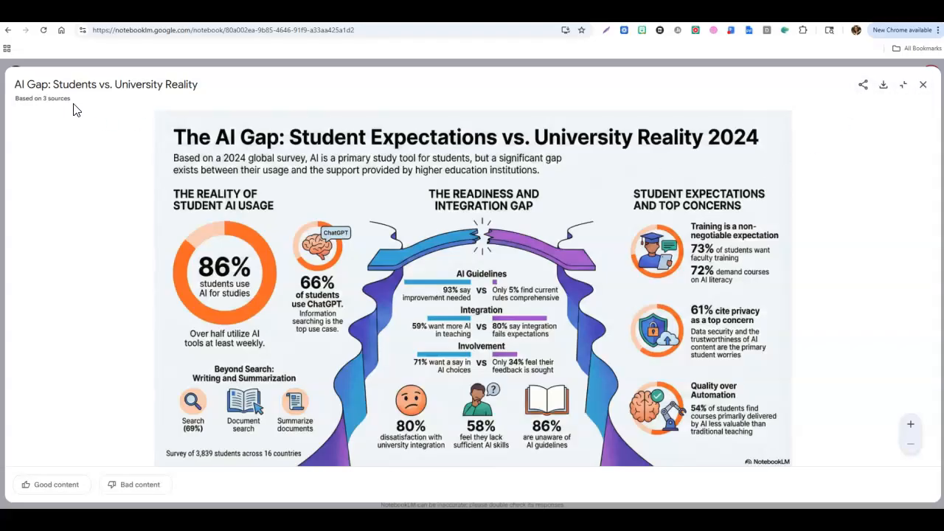
pyautogui.click(923, 84)
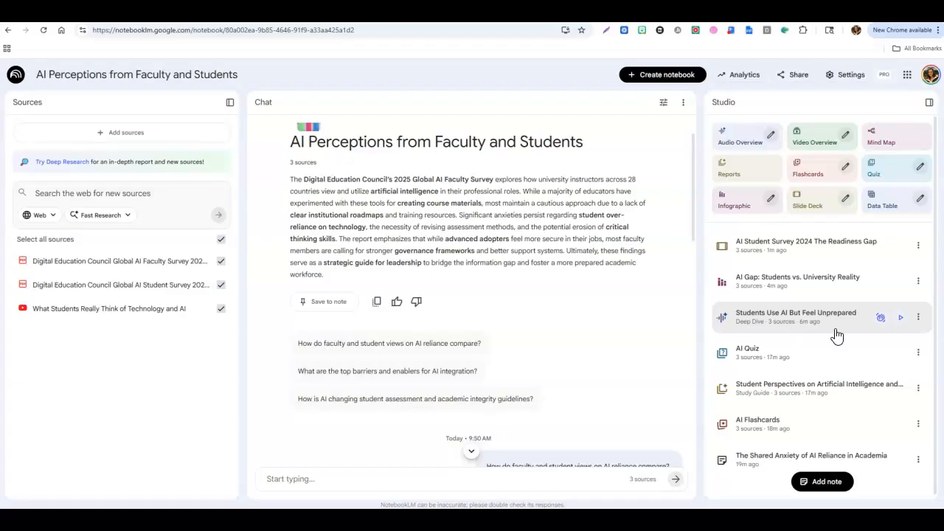
# Play the Students Use AI But Feel Unprepared audio overview briefly, then pause it.
pyautogui.click(901, 318)
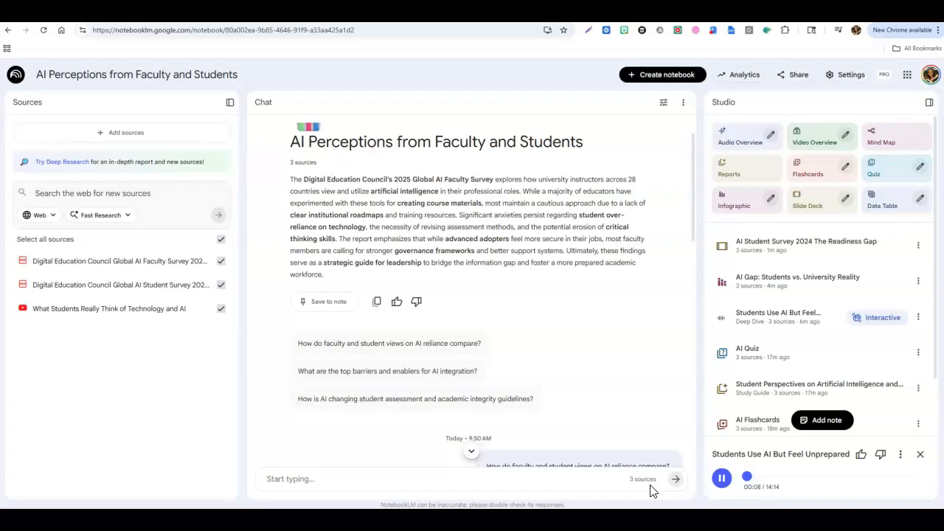
pyautogui.click(722, 479)
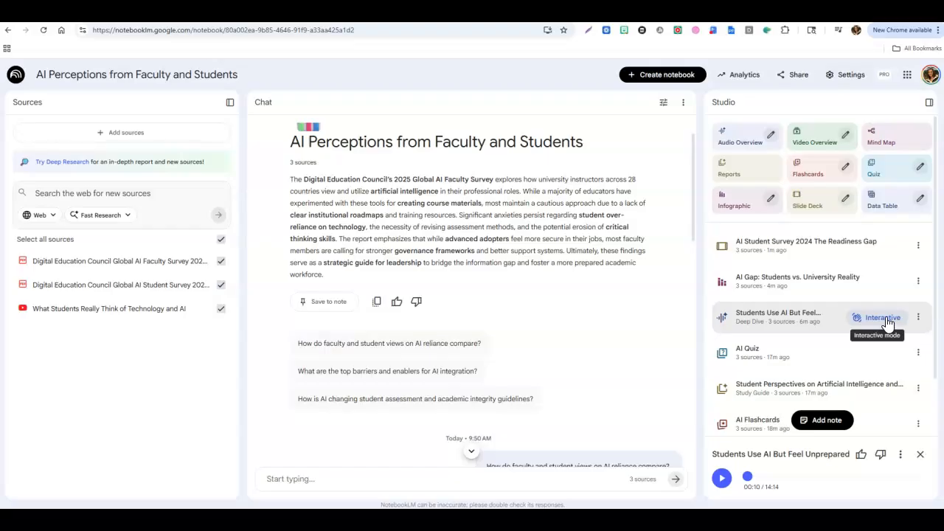
# Open the AI Quiz, answer the first question with 24%, and return to the studio list.
pyautogui.click(771, 358)
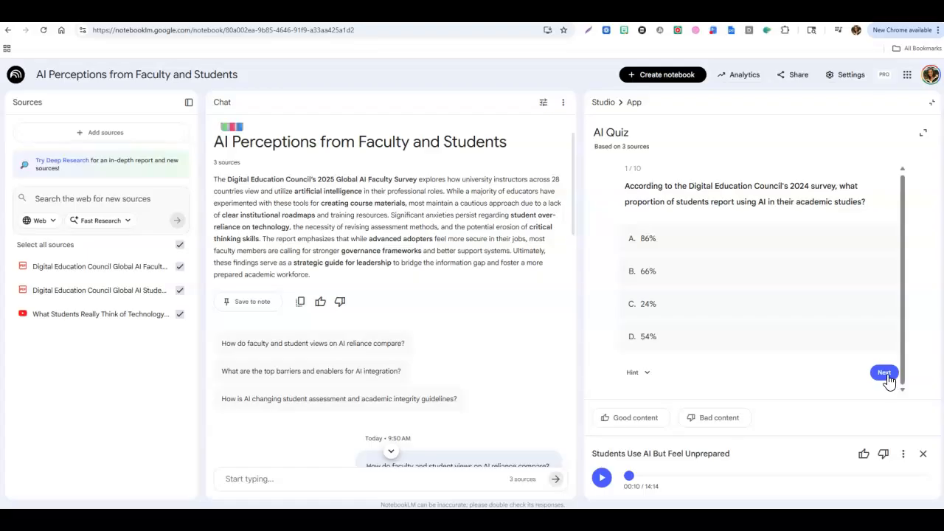
pyautogui.click(730, 310)
pyautogui.scroll(-1, 700, 303)
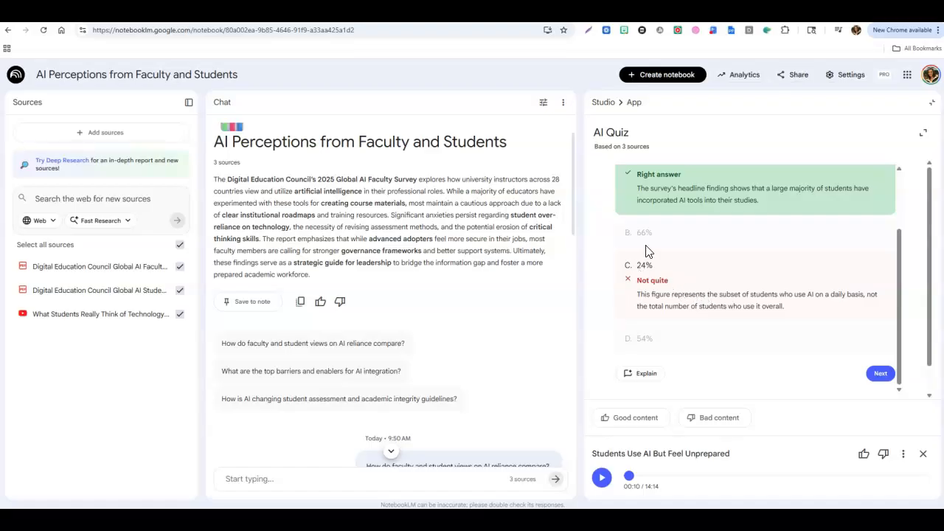
pyautogui.click(606, 104)
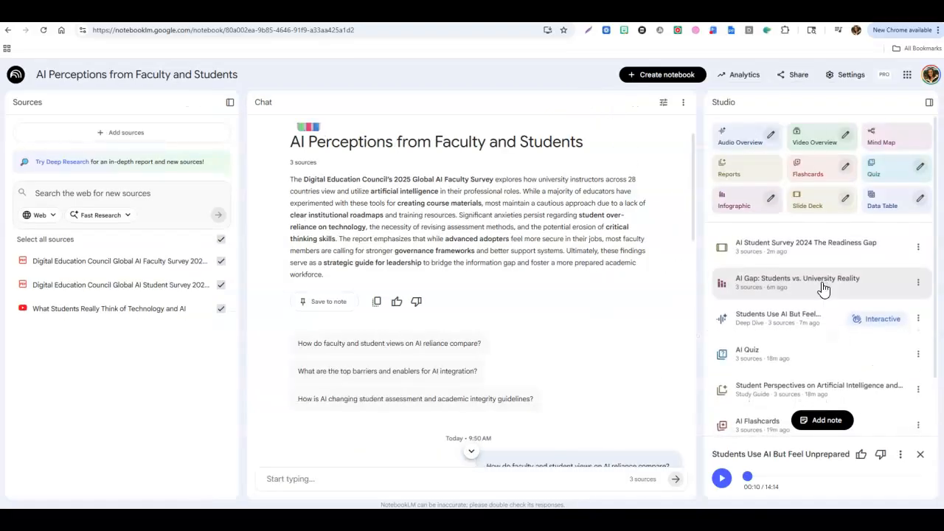
pyautogui.scroll(-2, 822, 291)
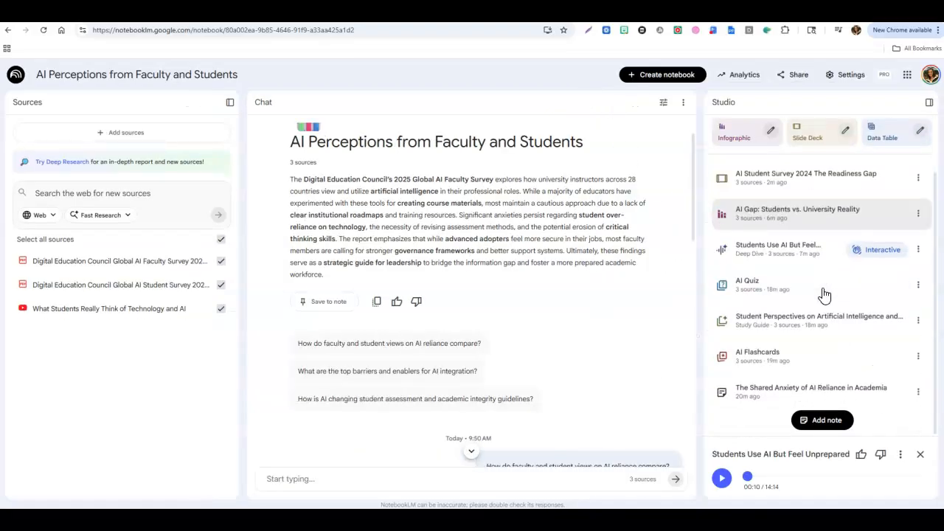
# Open the Student Perspectives on Artificial Intelligence study guide, scroll through its questions and glossary, and return to the studio list.
pyautogui.click(751, 331)
pyautogui.scroll(-15, 754, 324)
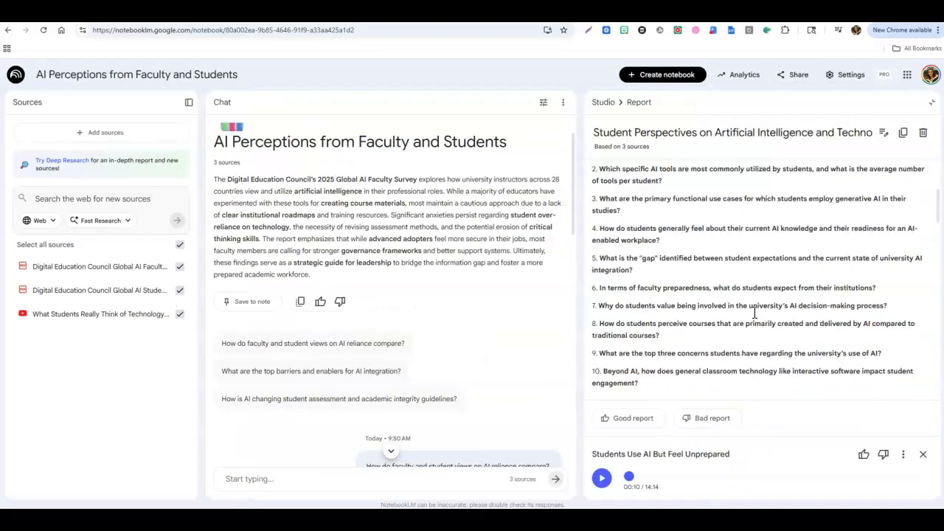
pyautogui.scroll(-15, 755, 316)
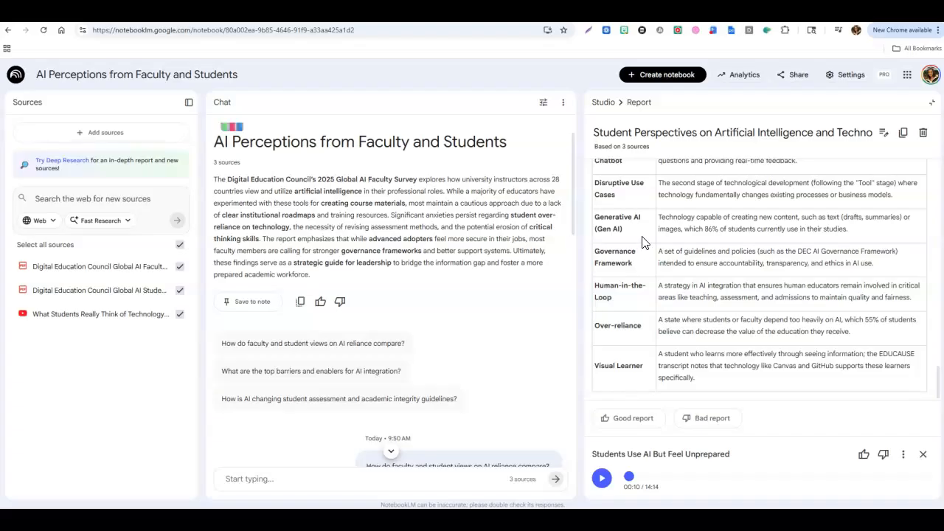
pyautogui.click(603, 103)
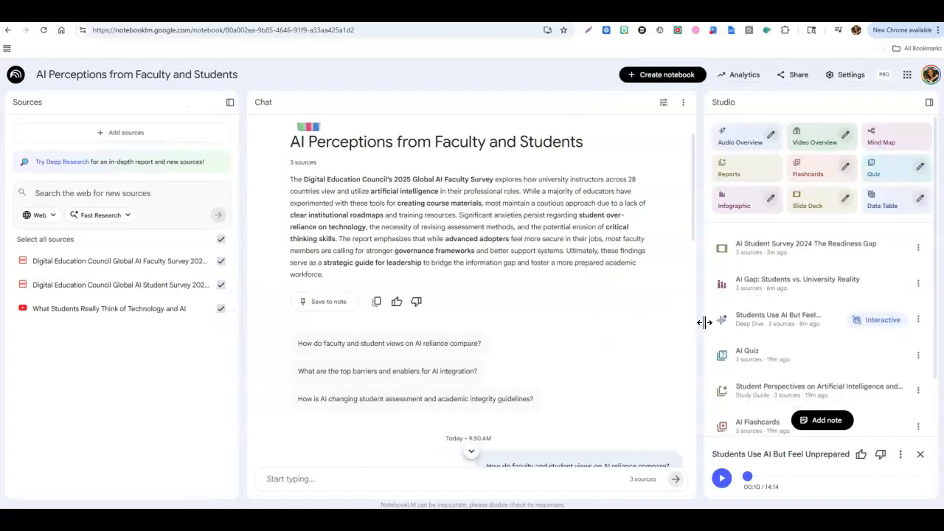
# Open the AI Flashcards, flip the first card, request an explanation of it in chat, and return to the studio list.
pyautogui.click(780, 355)
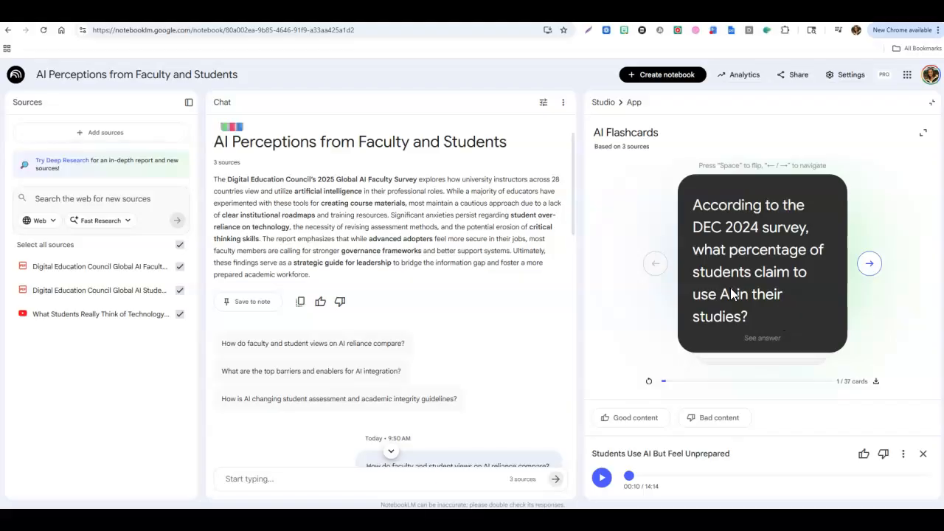
pyautogui.click(775, 337)
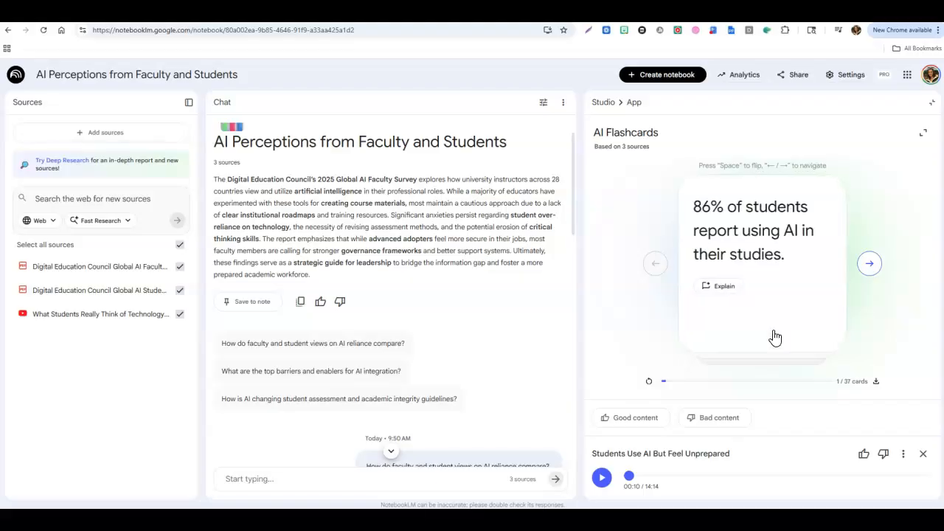
pyautogui.click(723, 287)
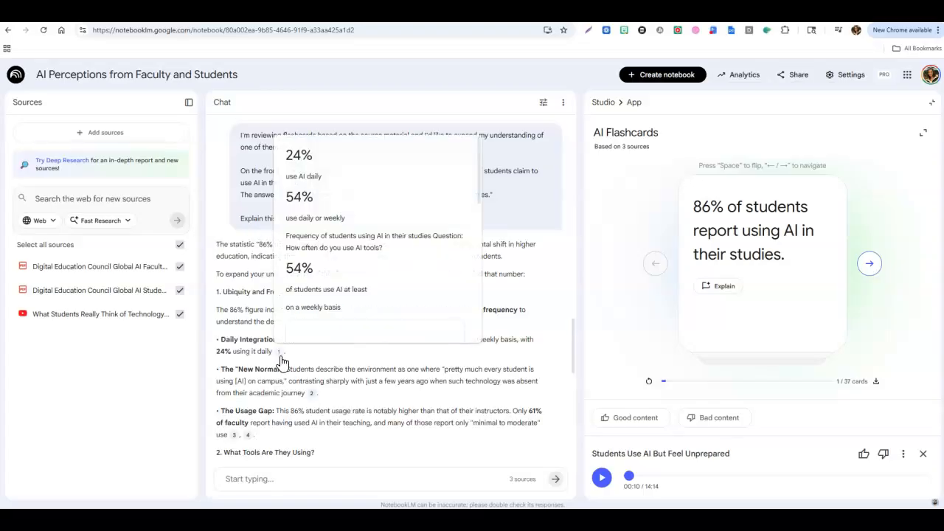
pyautogui.click(601, 102)
pyautogui.scroll(-1, 802, 284)
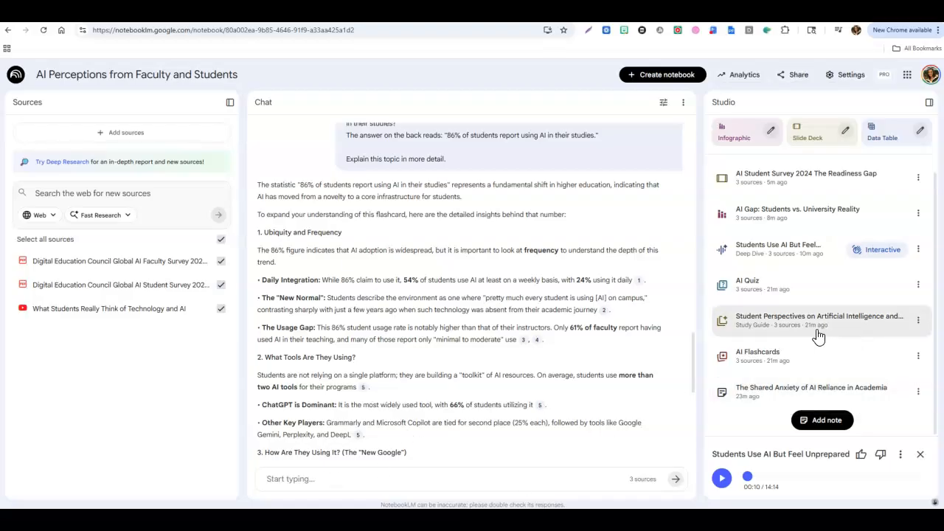
pyautogui.scroll(1, 810, 347)
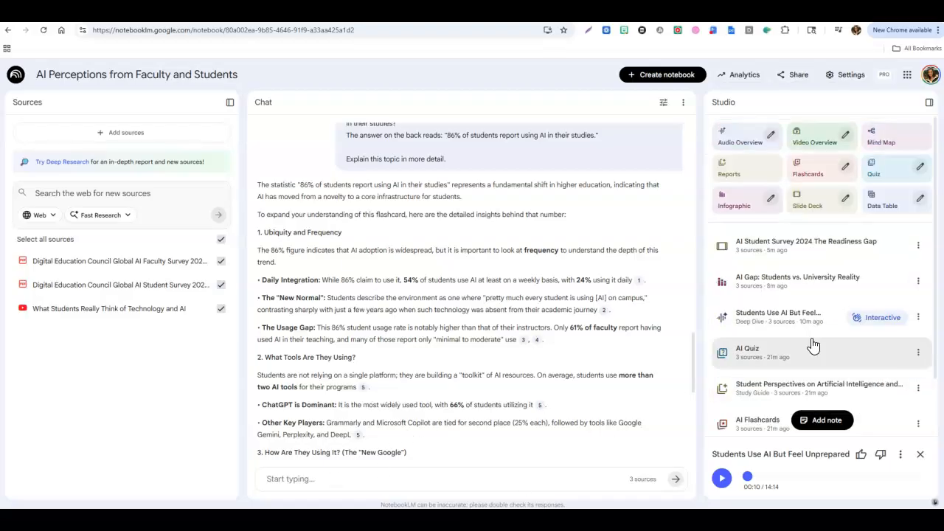
pyautogui.click(918, 250)
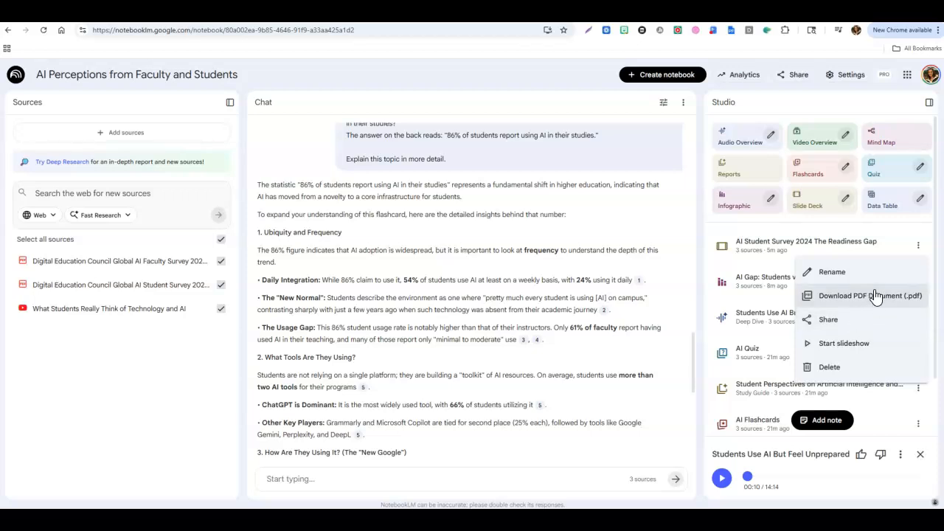
pyautogui.click(700, 234)
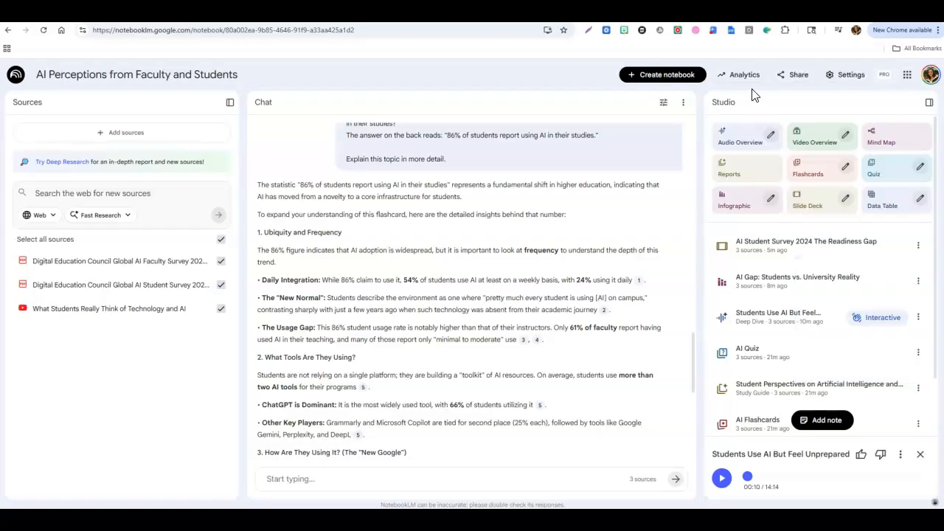
# In the notebook's share dialog, set access to Anyone with a link, review viewer access options, and close without saving.
pyautogui.click(795, 80)
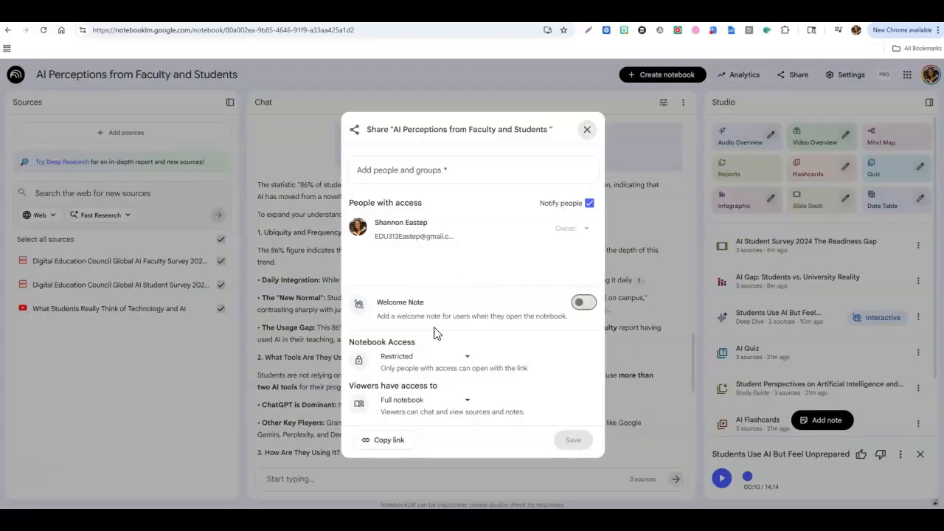
pyautogui.click(471, 366)
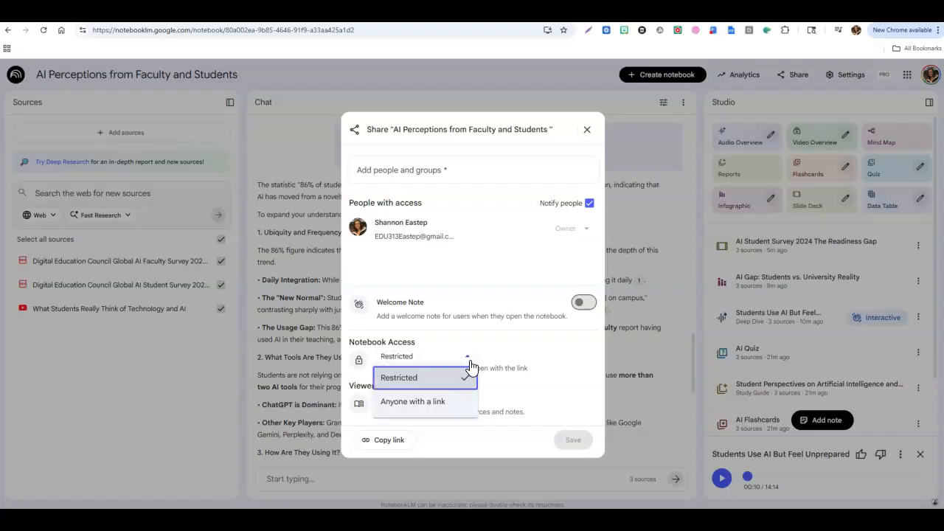
pyautogui.click(436, 408)
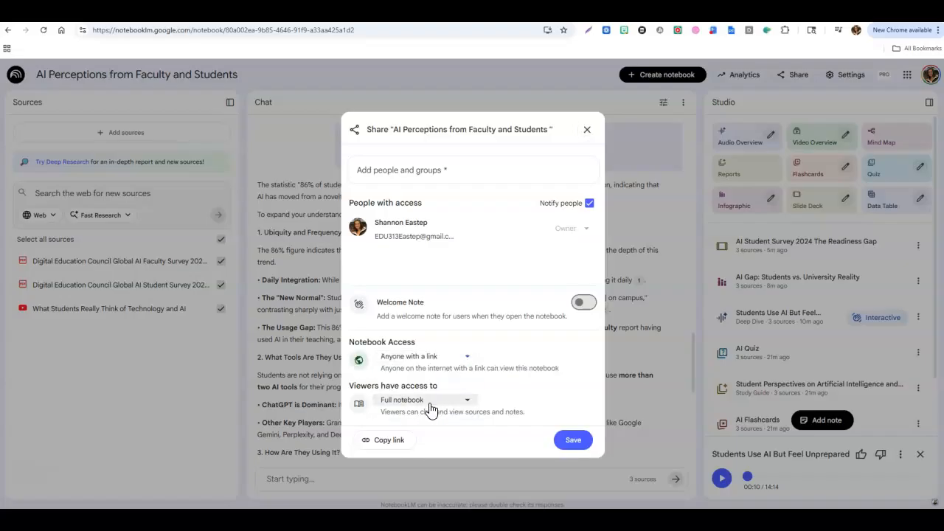
pyautogui.click(428, 402)
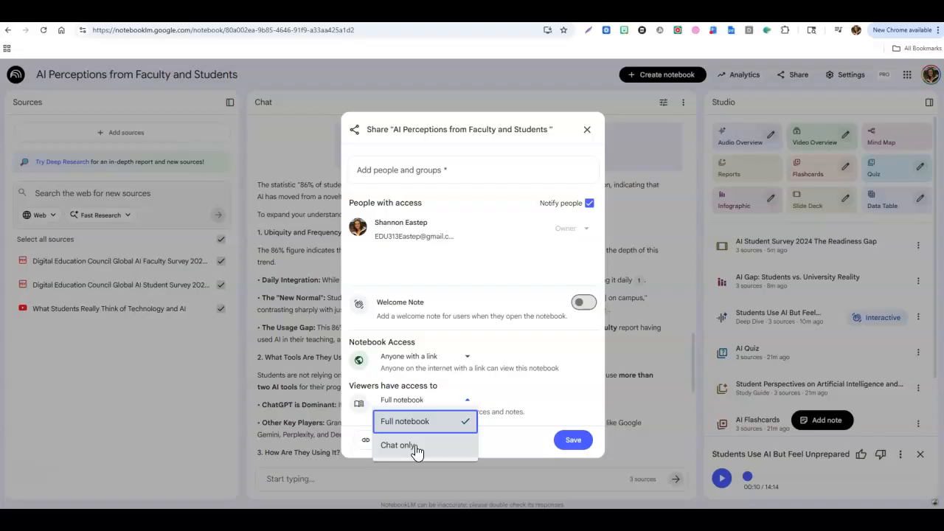
pyautogui.click(477, 381)
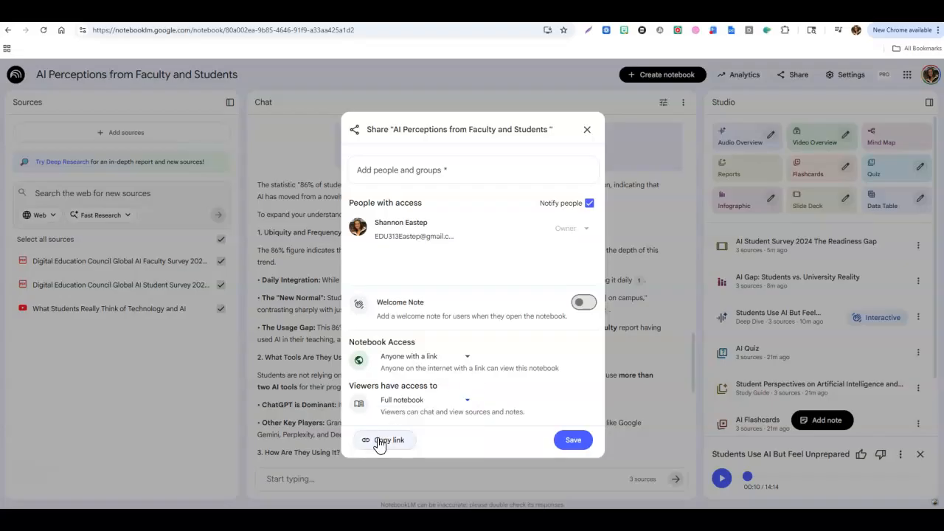
pyautogui.click(588, 131)
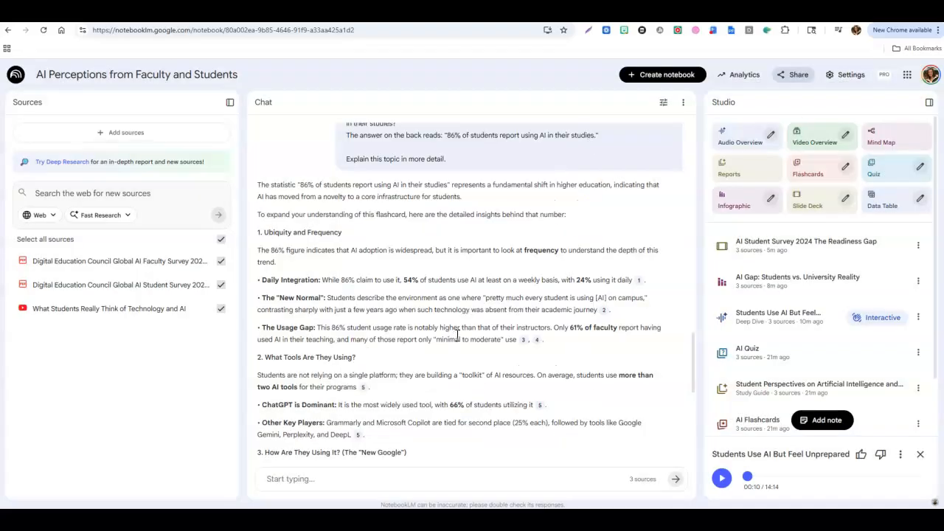